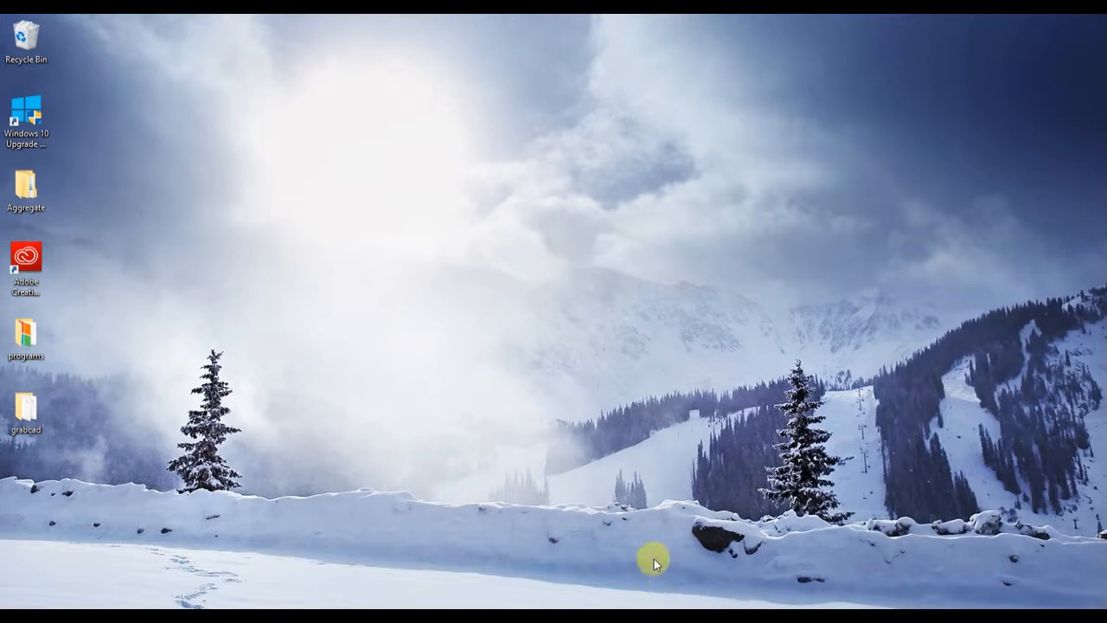
- Launch FreeCAD
right_click(641, 605)
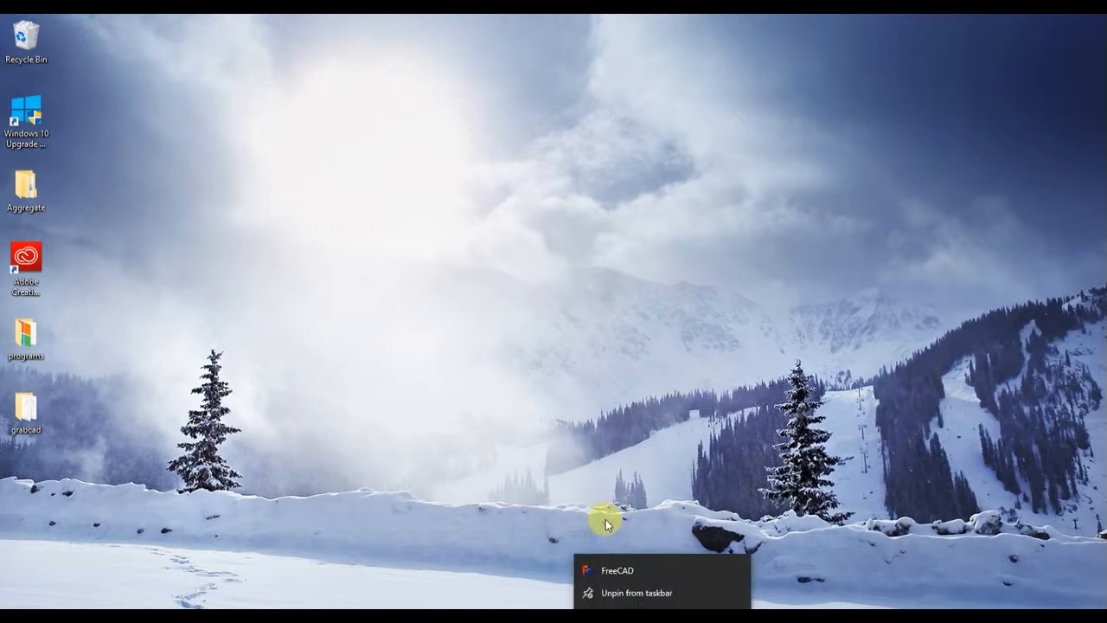
right_click(660, 611)
right_click(658, 612)
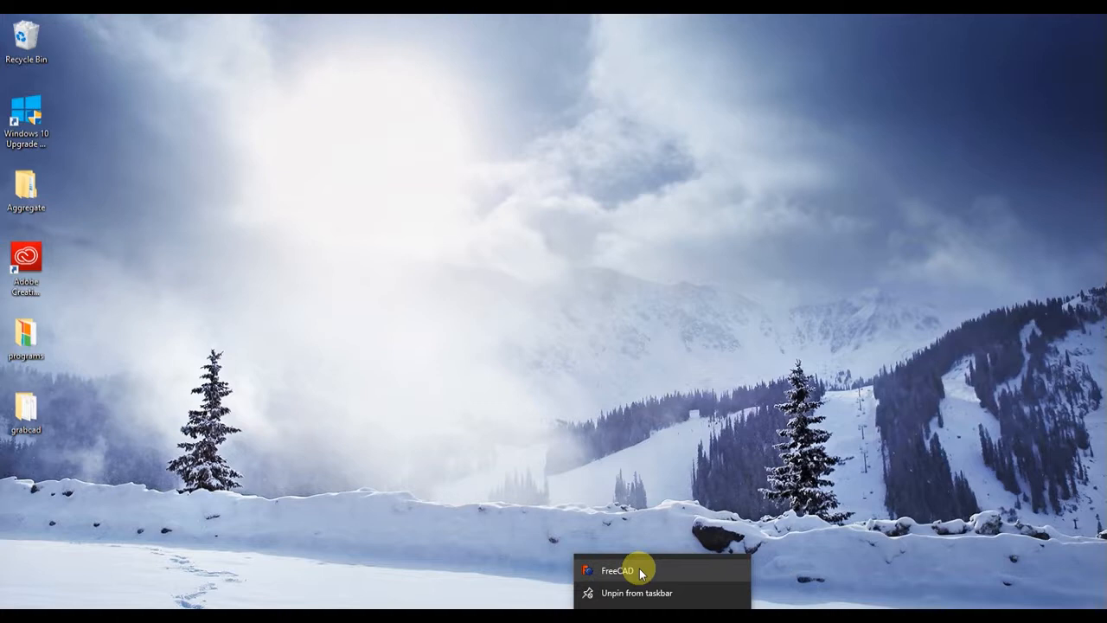
left_click(639, 570)
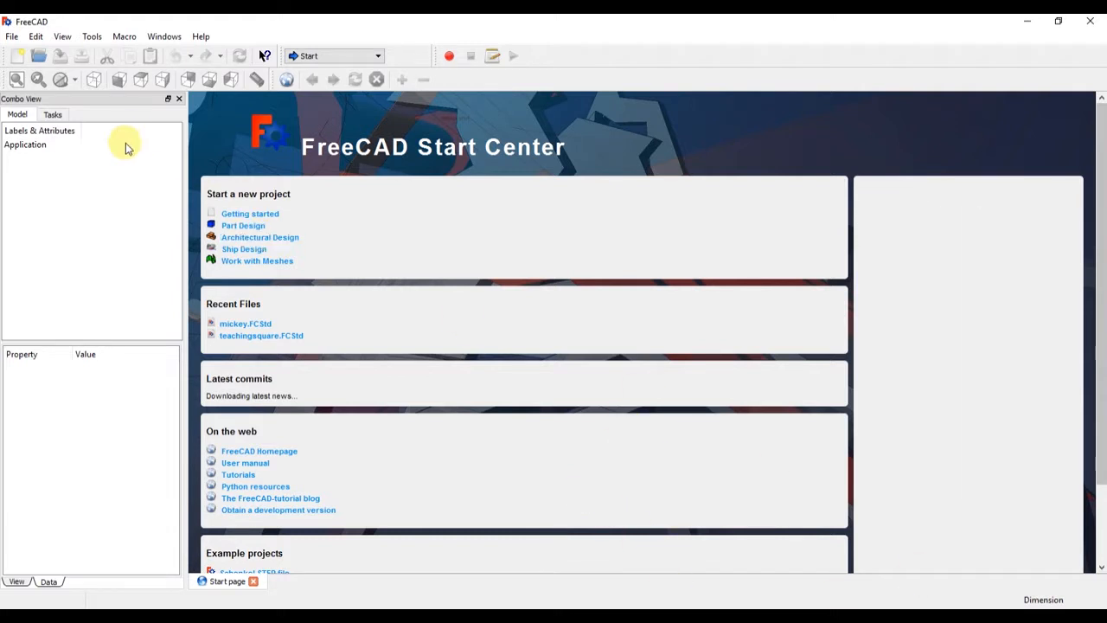
- Look through the start page's new-project types, web resources and example projects
left_click(241, 225)
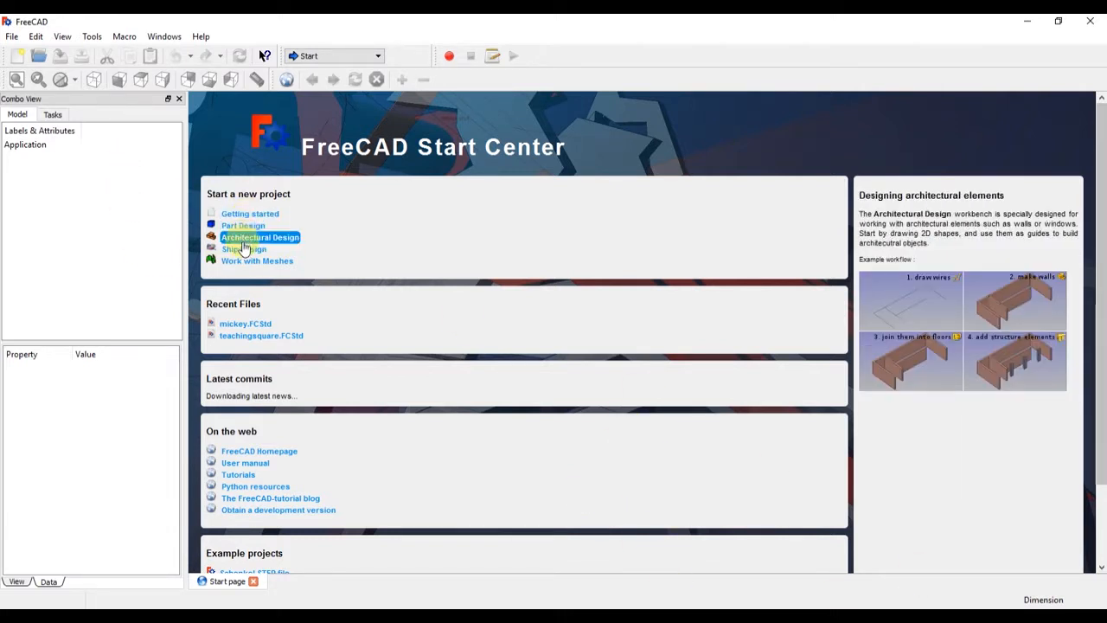
mouse_move(245, 250)
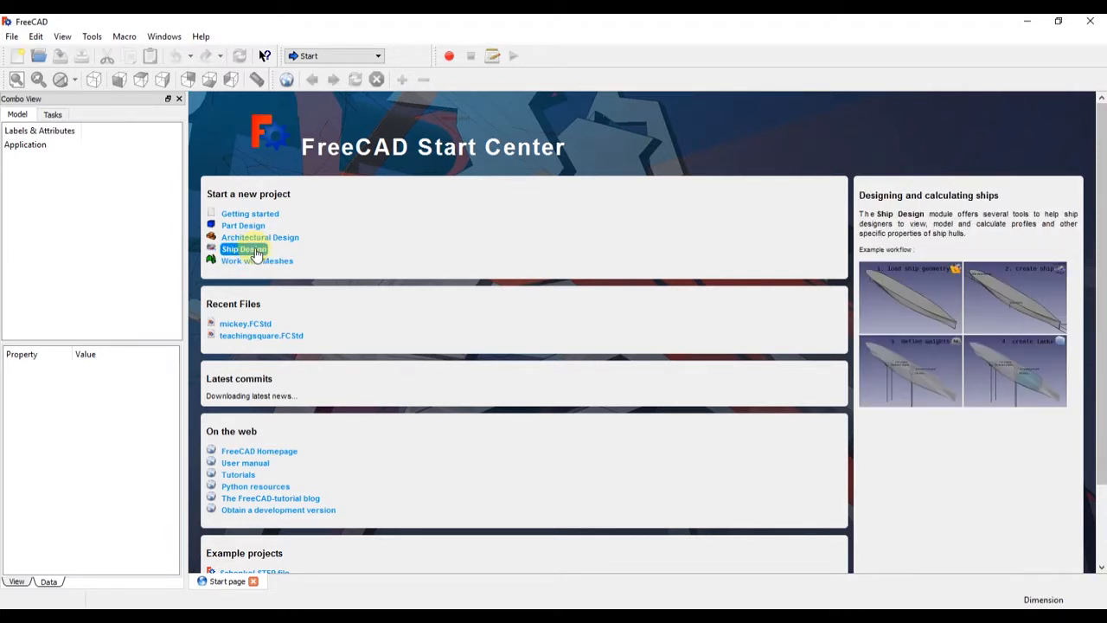
scroll(260, 258, "down", 2)
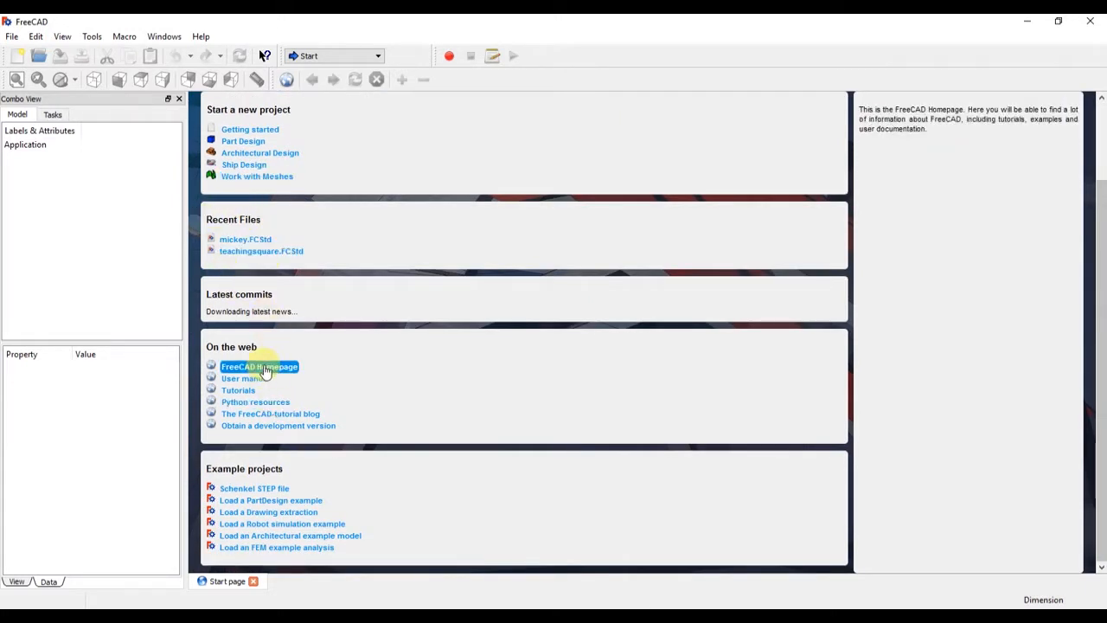
mouse_move(259, 386)
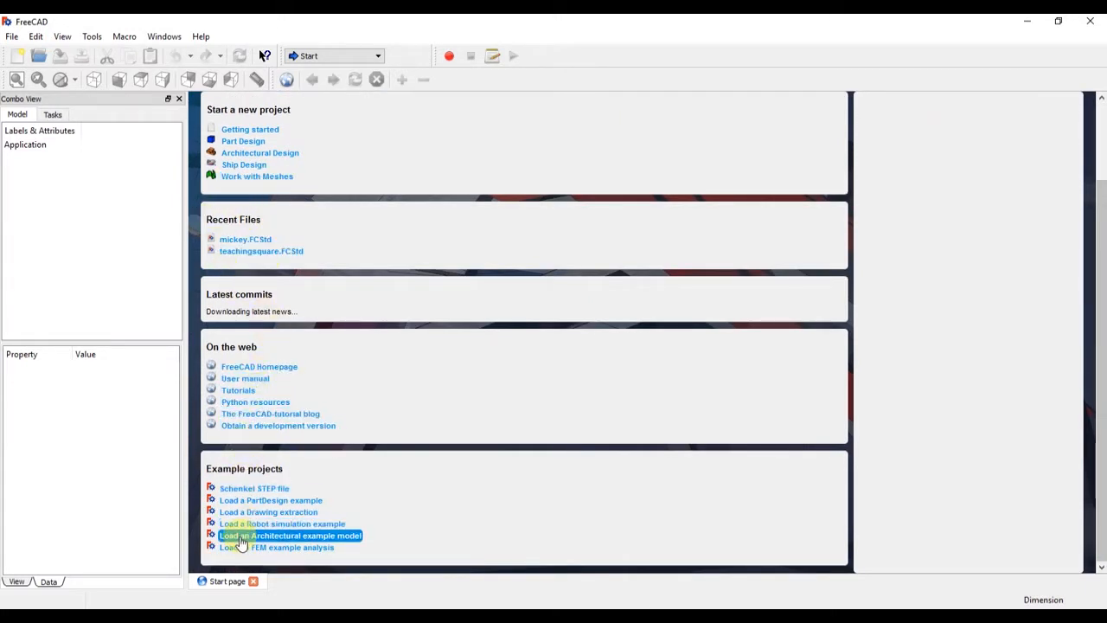
mouse_move(259, 407)
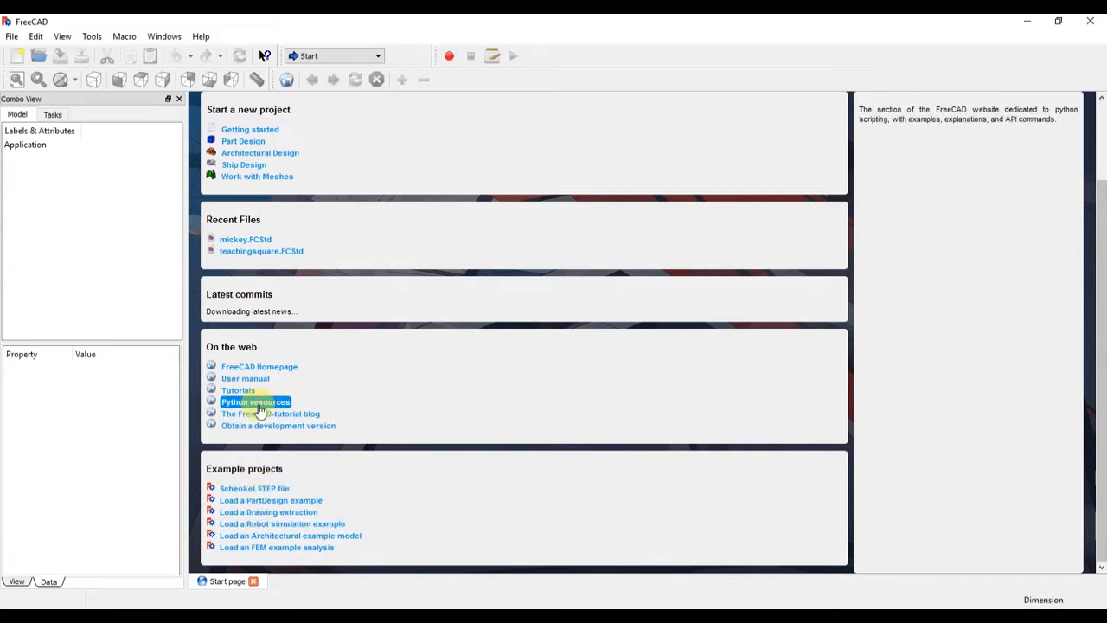
scroll(249, 379, "up", 2)
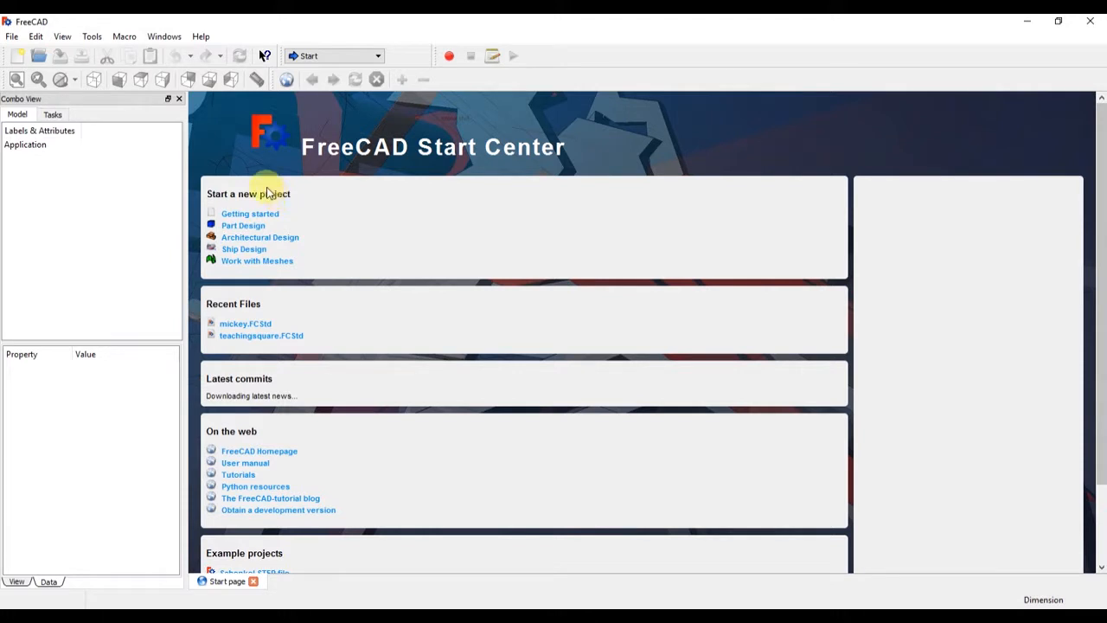
- Create a new empty document
left_click(12, 37)
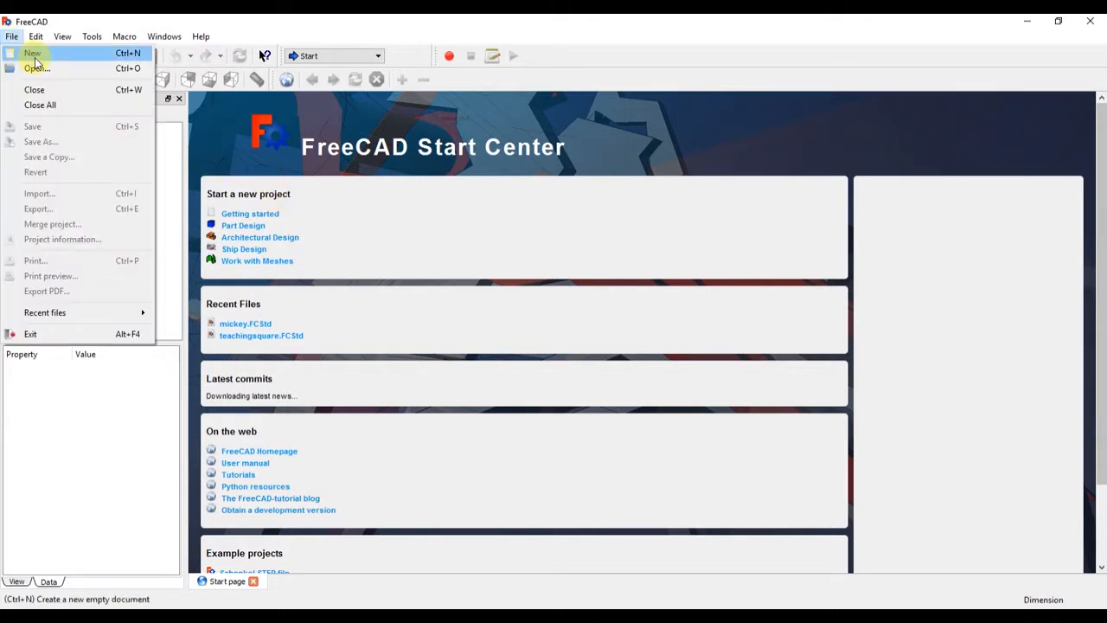
left_click(32, 54)
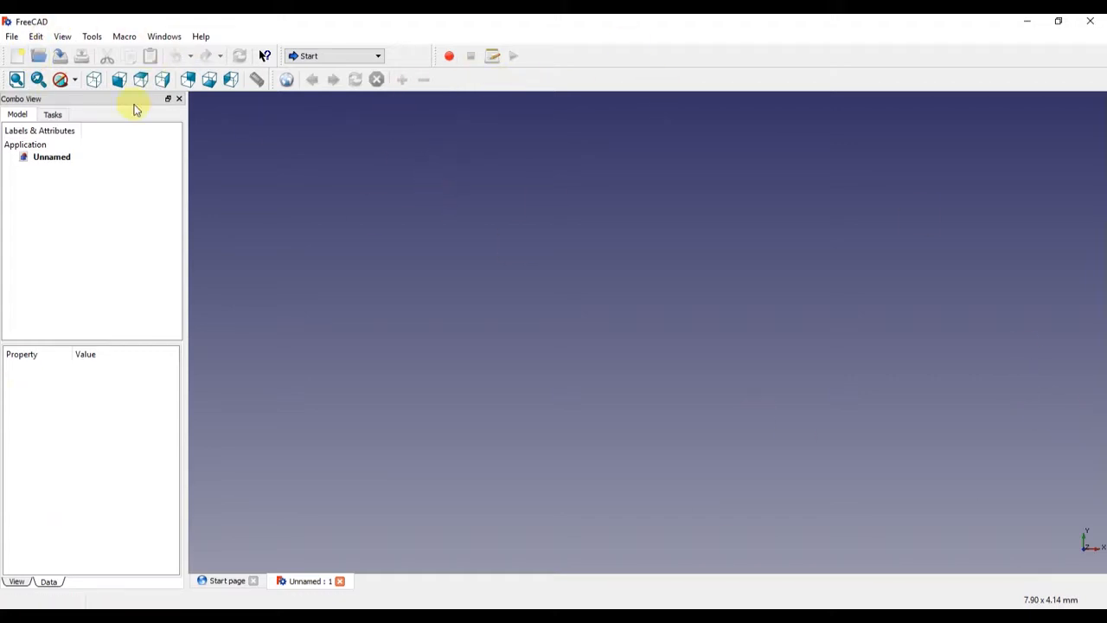
right_click(52, 157)
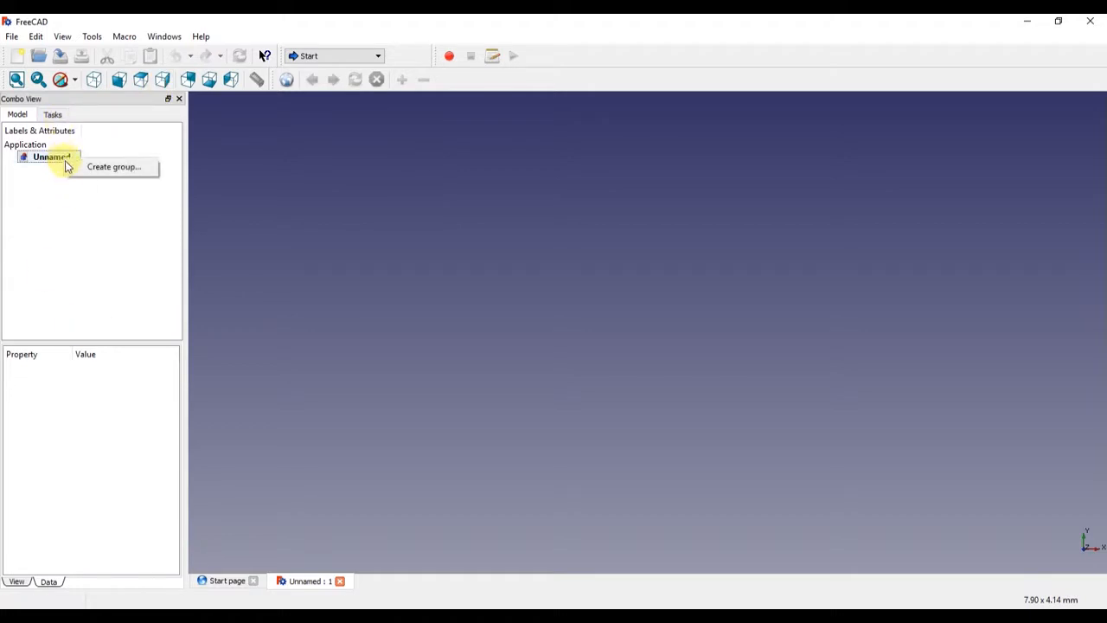
left_click(62, 158)
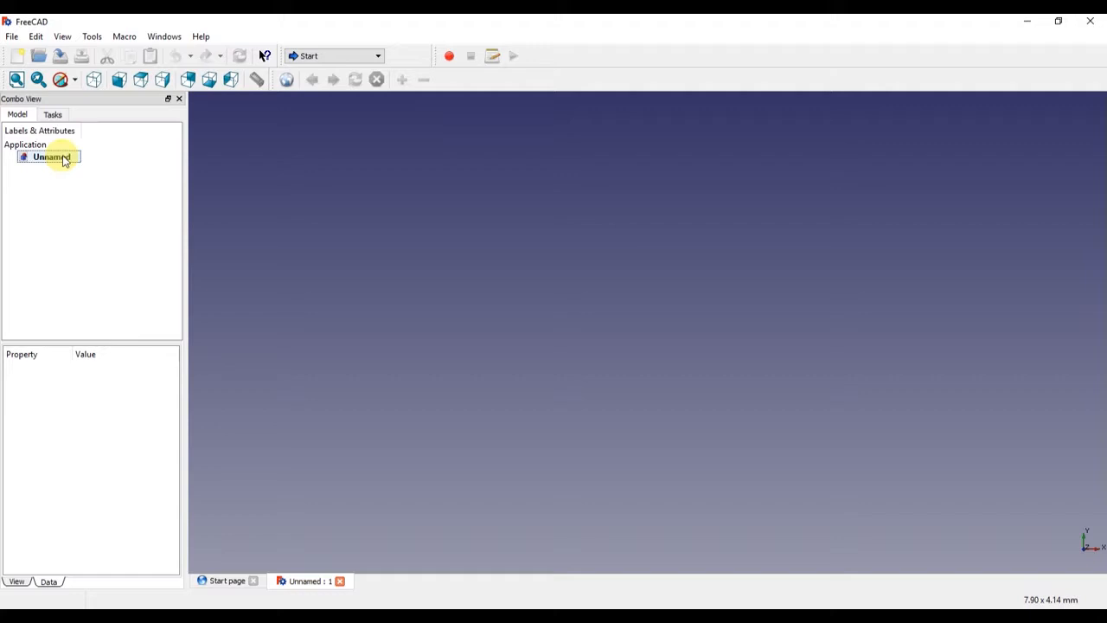
- Save the new document as daffy in the grabcad folder
left_click(12, 36)
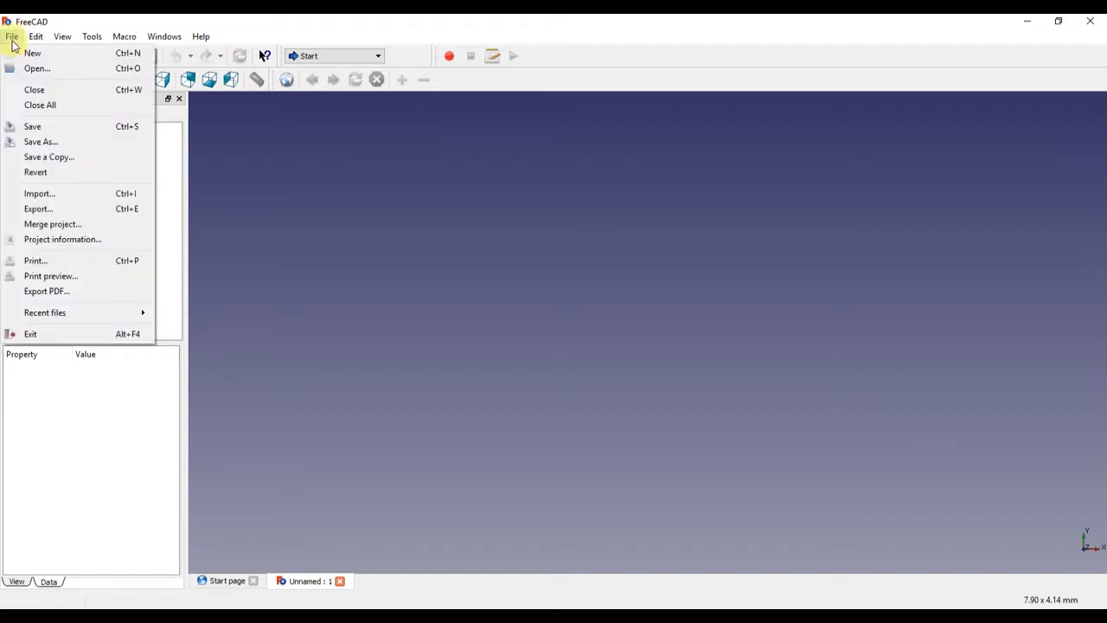
left_click(79, 143)
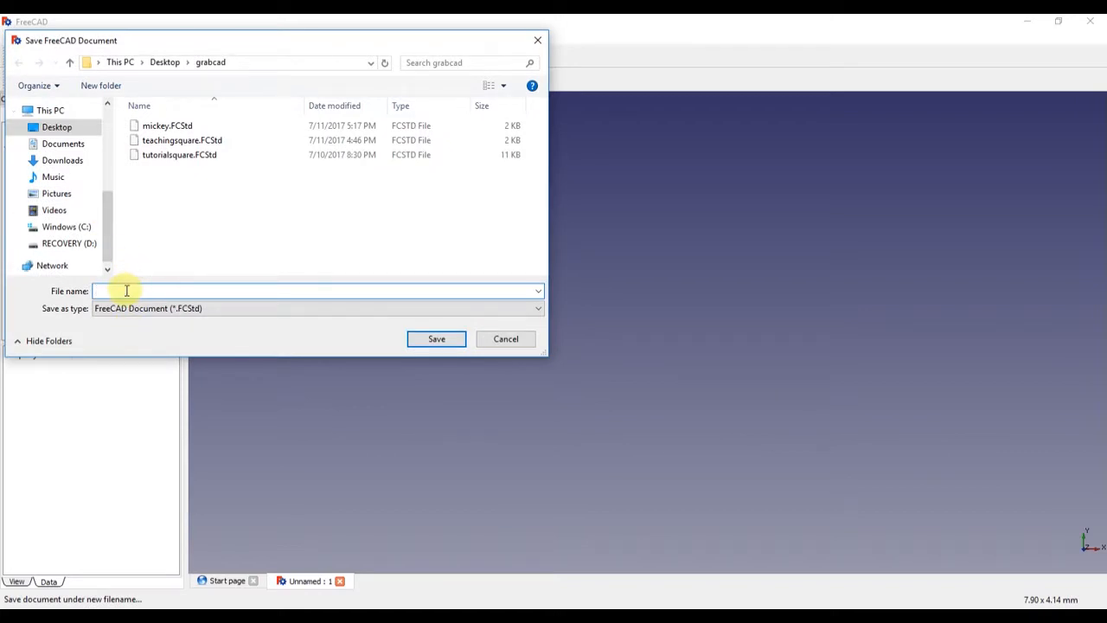
type("daffy")
key("Return")
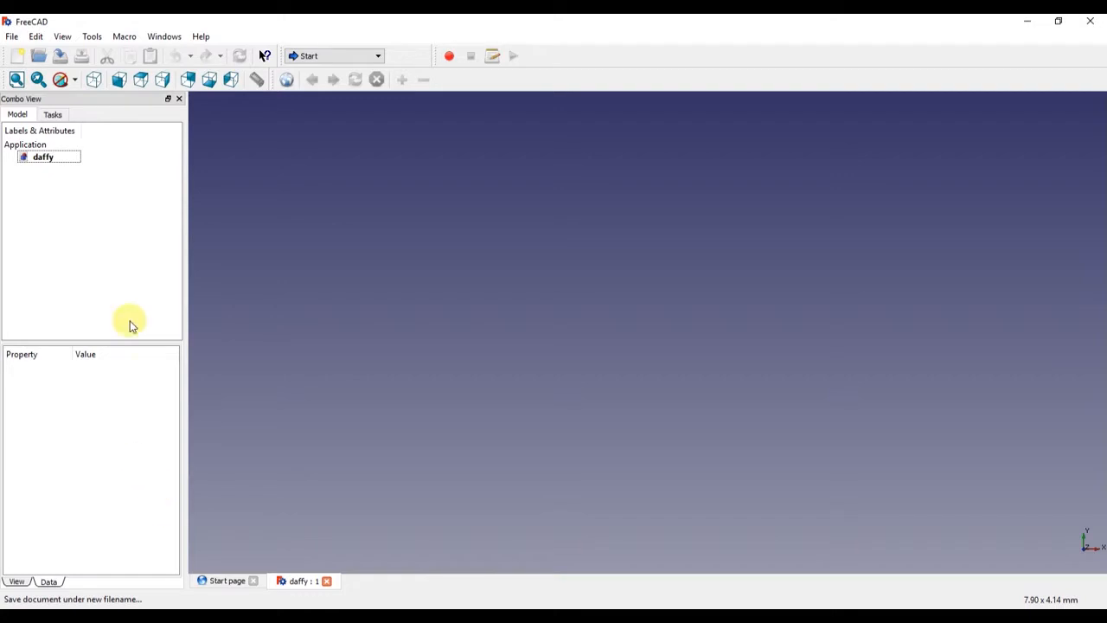
- Switch to the Part Design workbench and start a new sketch on the XY-Plane
left_click(381, 57)
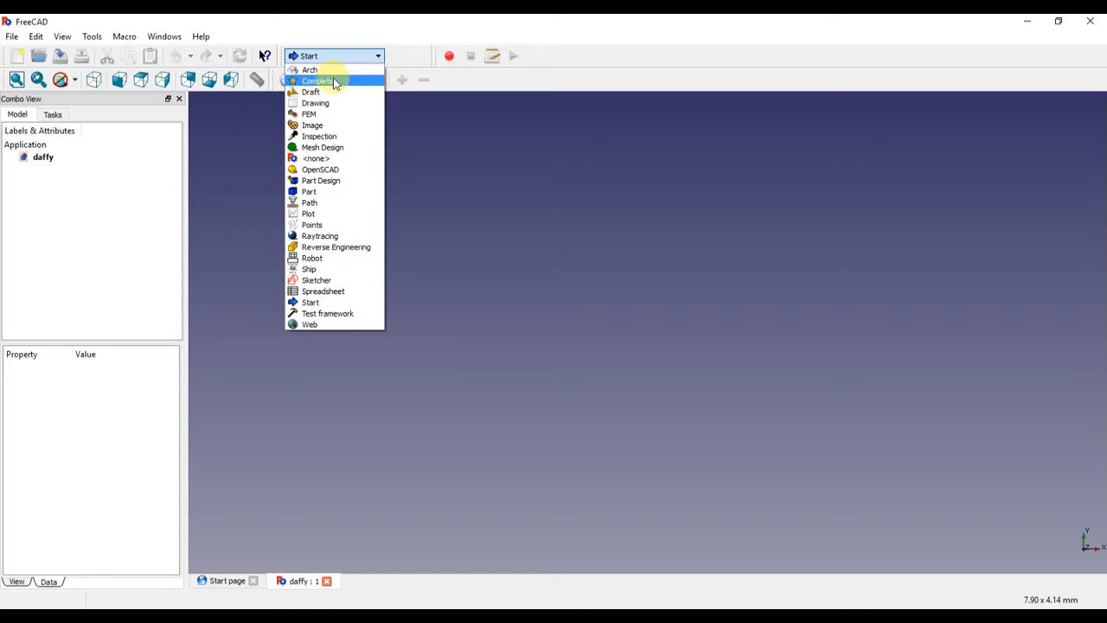
left_click(317, 181)
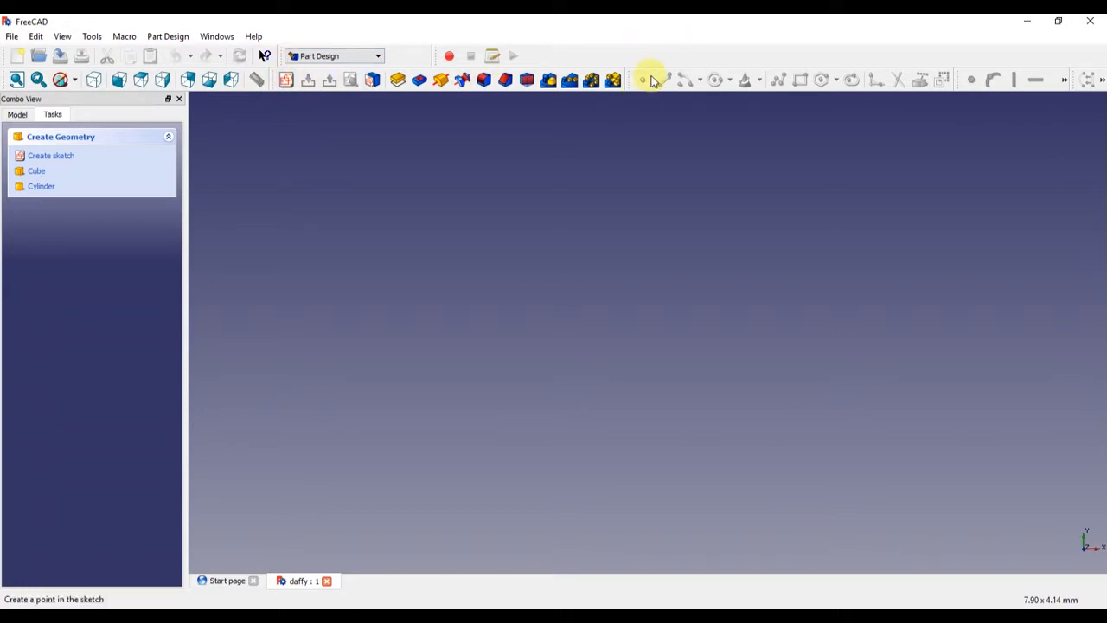
left_click(286, 80)
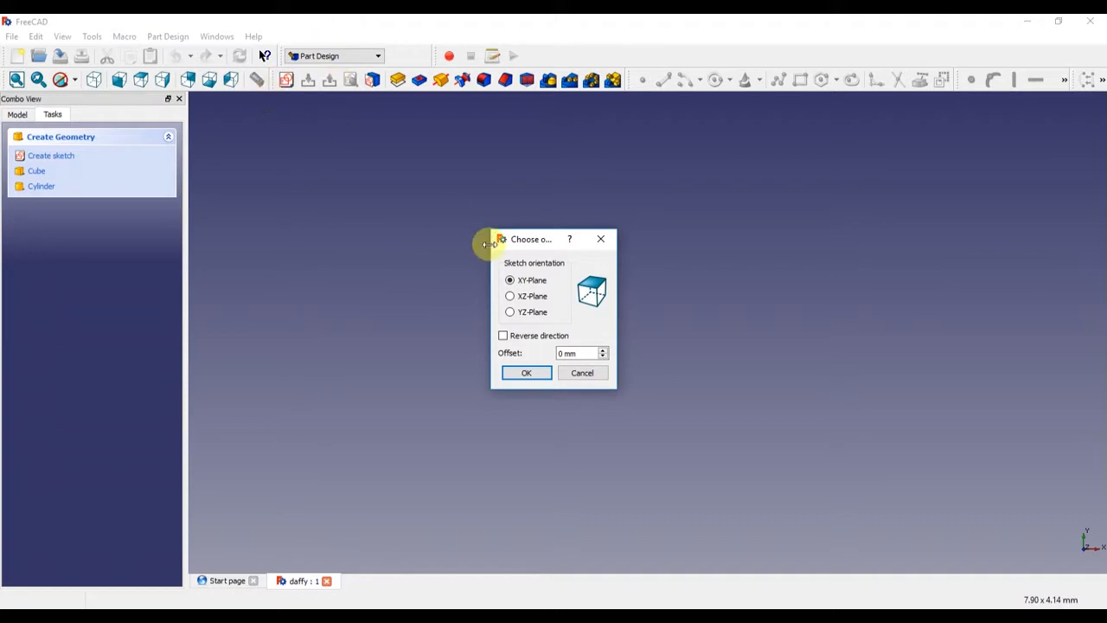
left_click(523, 373)
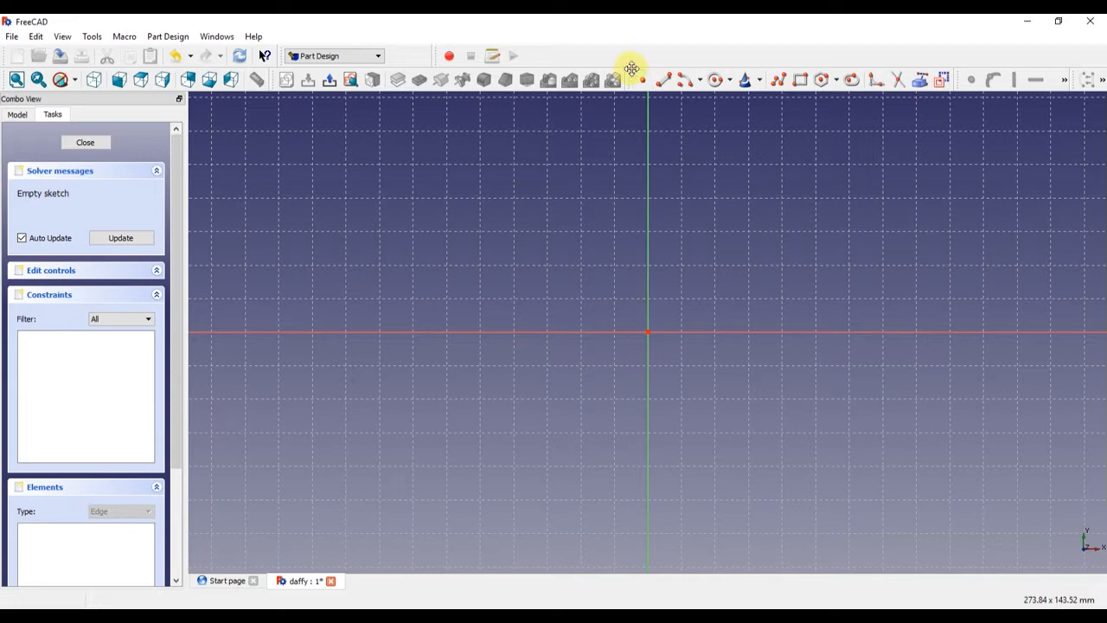
- Rearrange the sketching tools so the geometry tools are docked vertically and all constraint and sketcher tools are fully shown in the upper rows
mouse_move(628, 69)
left_mouse_down()
mouse_move(654, 124)
mouse_move(741, 207)
mouse_move(1087, 216)
mouse_move(1085, 181)
left_mouse_up()
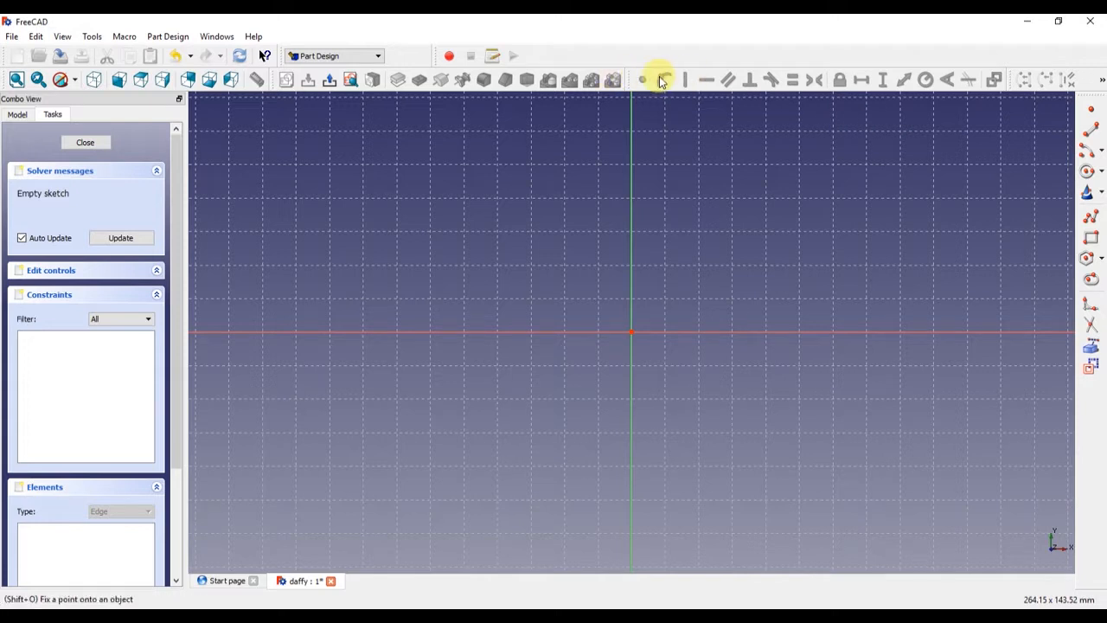
left_click_drag(627, 78, 663, 79)
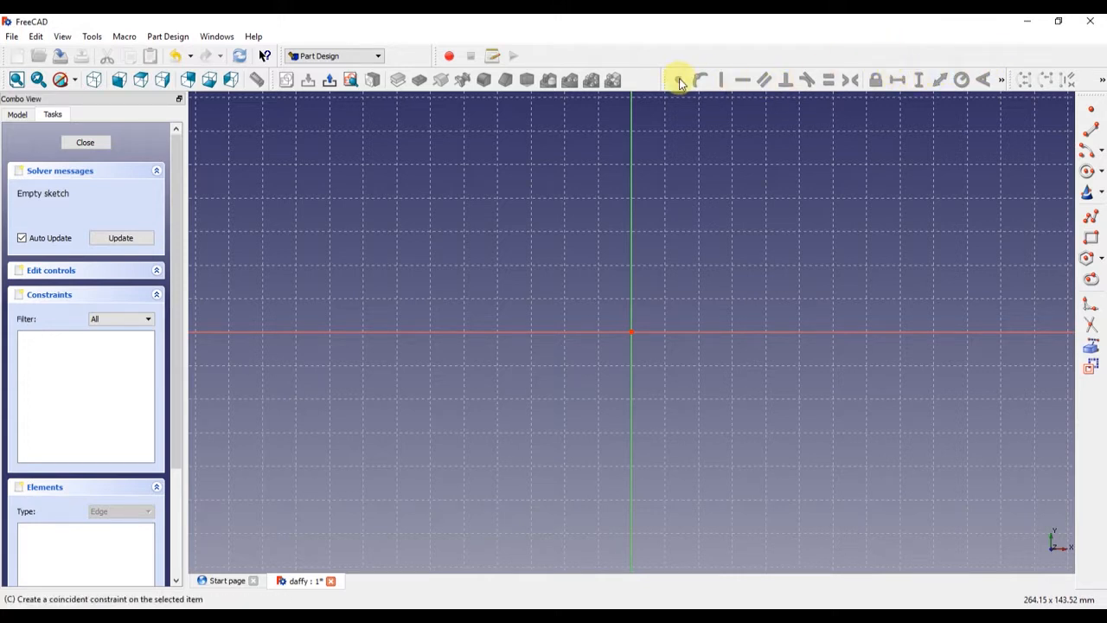
mouse_move(667, 79)
left_mouse_down()
mouse_move(671, 47)
mouse_move(679, 65)
left_mouse_up()
mouse_move(1011, 79)
left_mouse_down()
mouse_move(940, 58)
mouse_move(637, 78)
left_mouse_up()
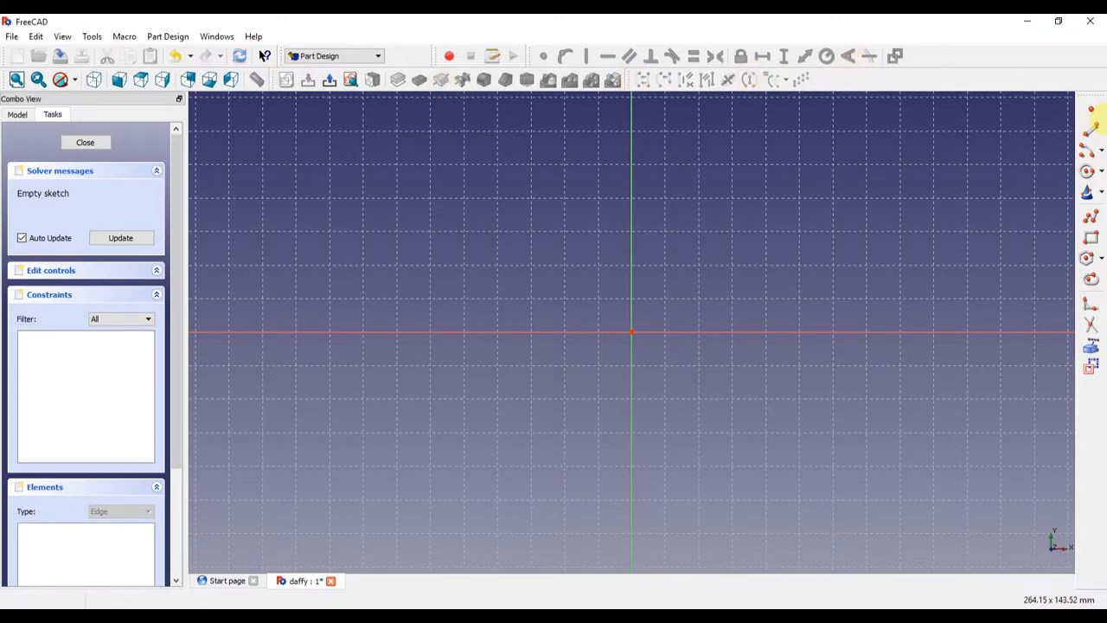
- Sketch a circle centred on the origin and enlarge it to a radius of about 37 mm
left_click(1100, 170)
left_click(1027, 246)
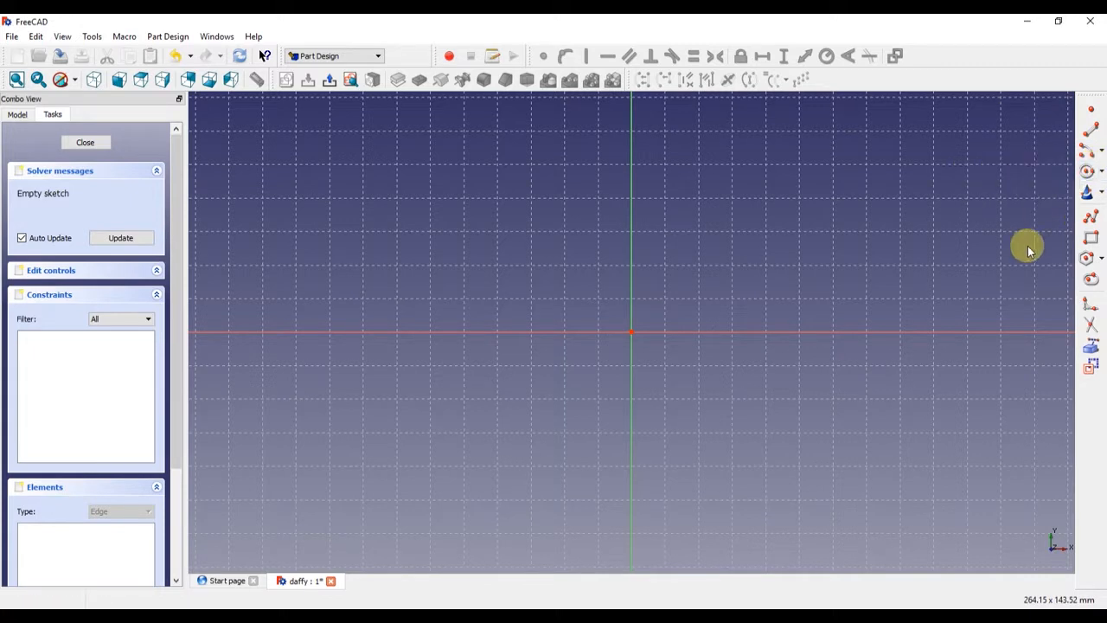
left_click(1087, 173)
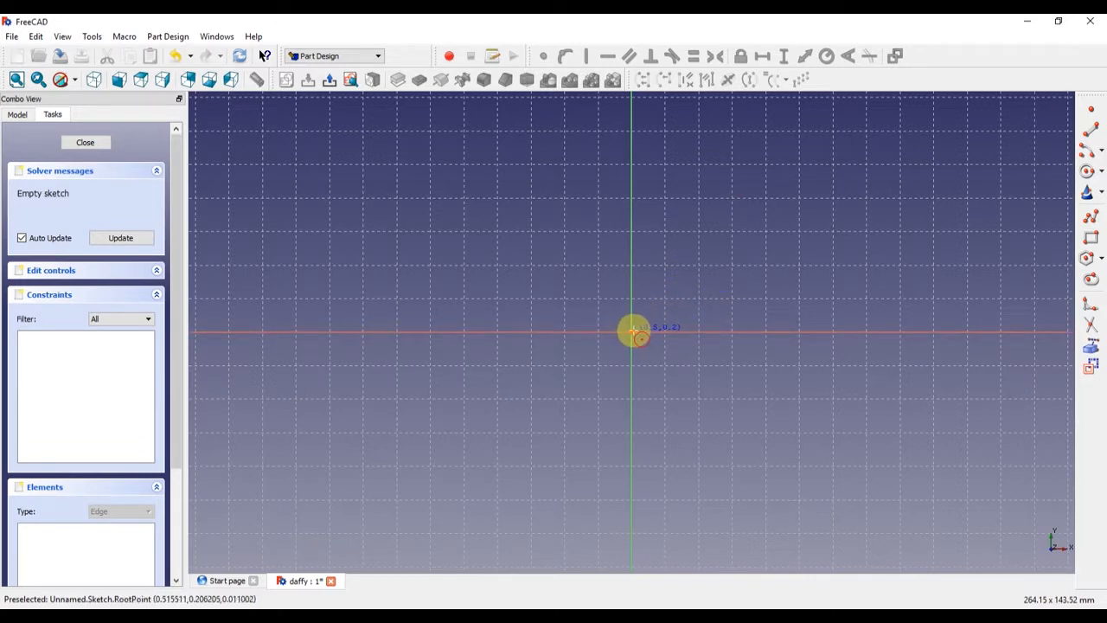
left_click(632, 333)
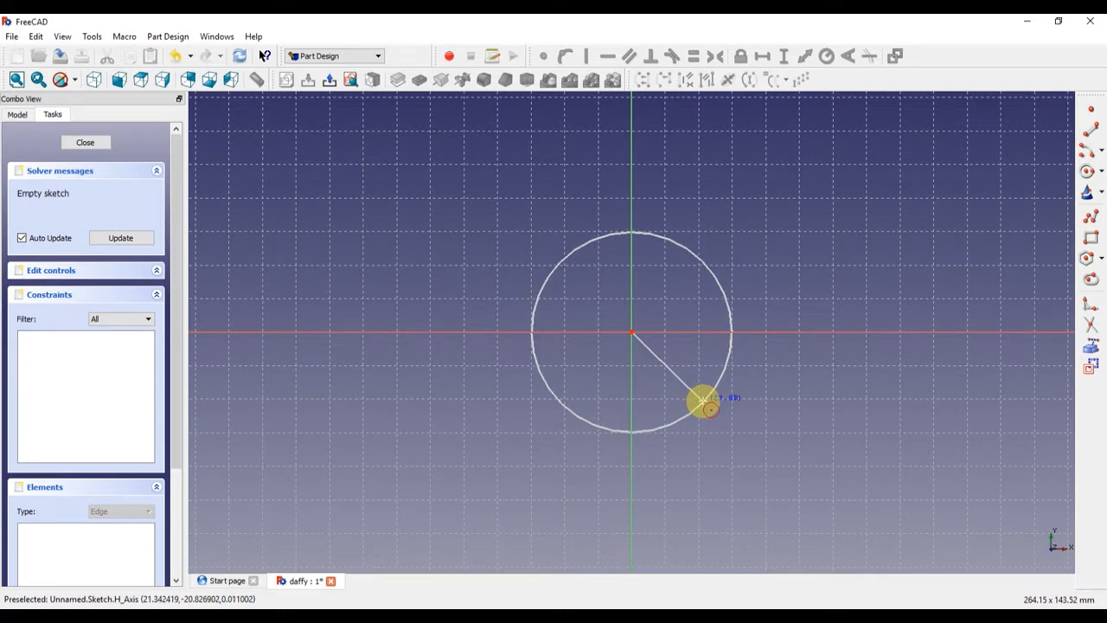
left_click(703, 401)
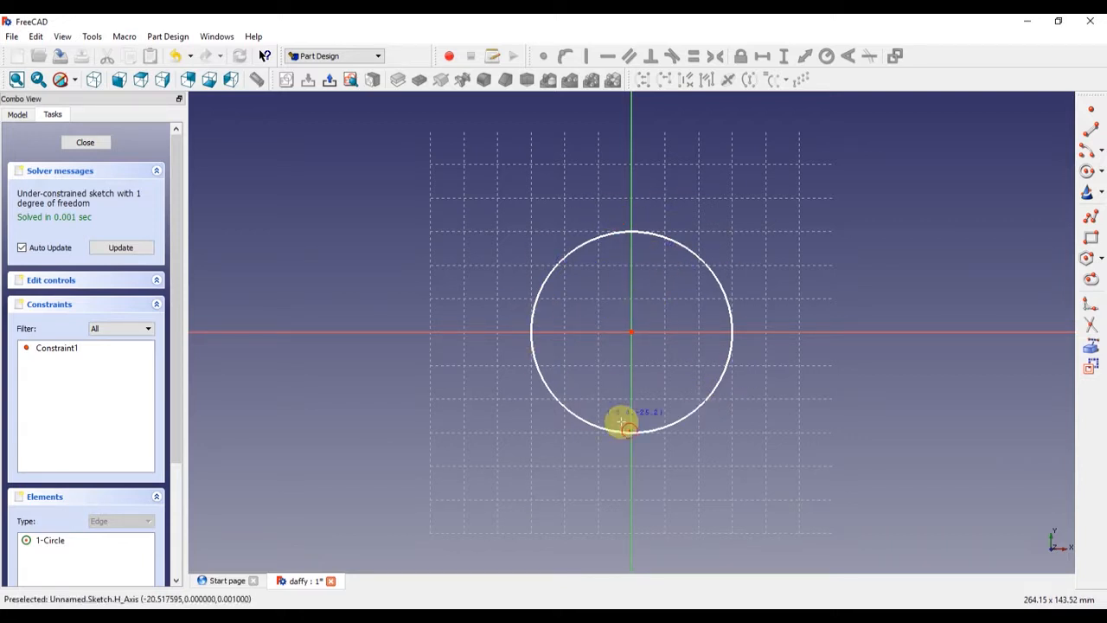
left_click(615, 233)
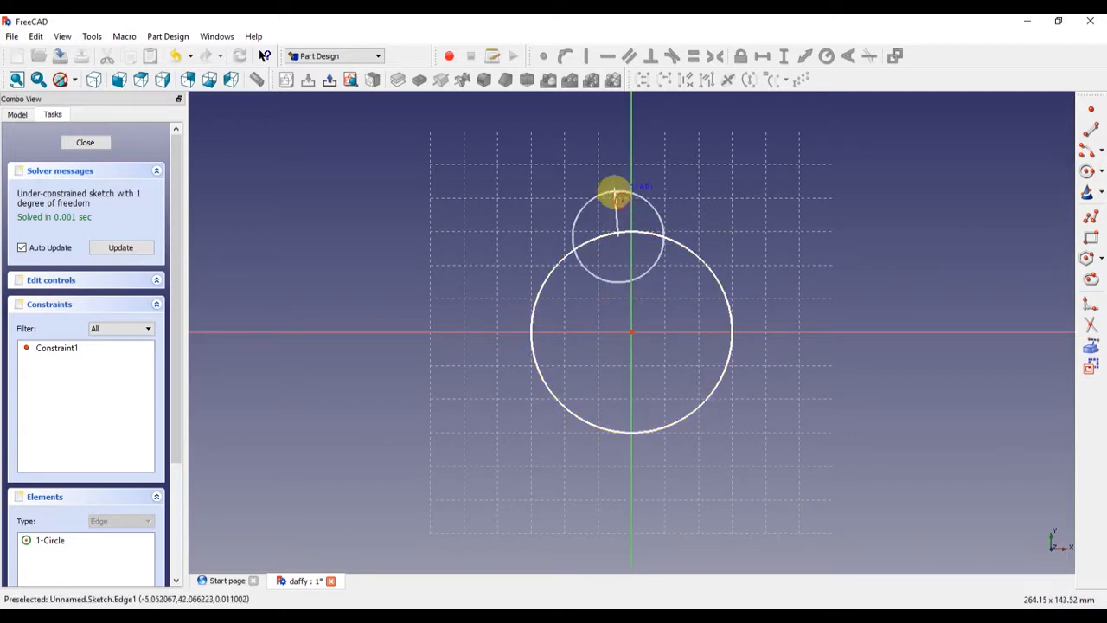
key("Escape")
left_click_drag(626, 231, 650, 210)
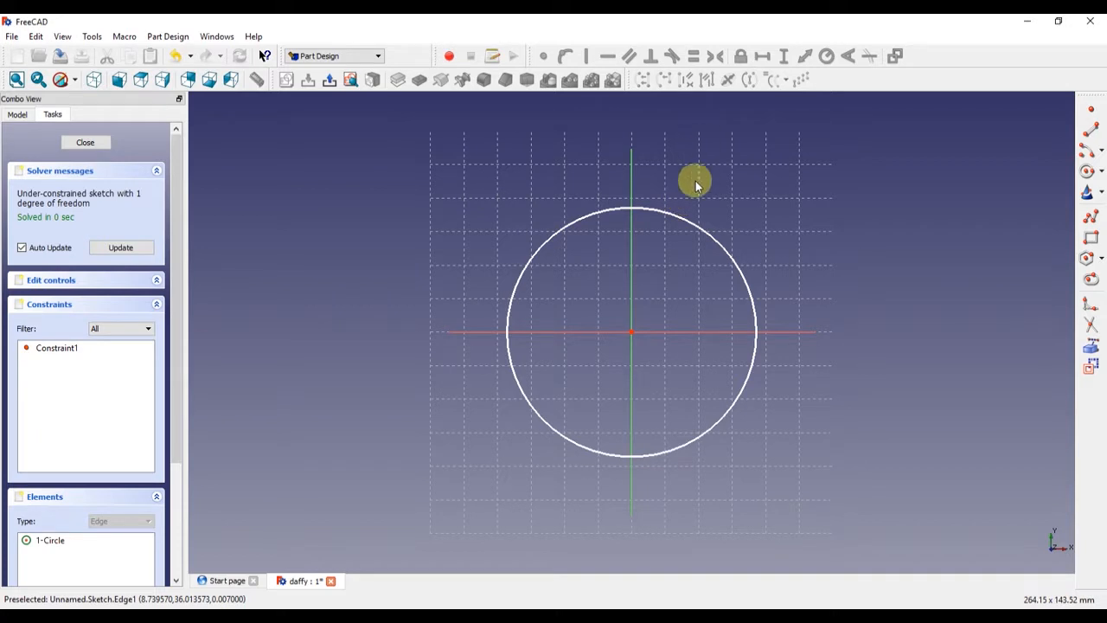
- Constrain the circle's radius to 50 mm and close the sketch
left_click(690, 225)
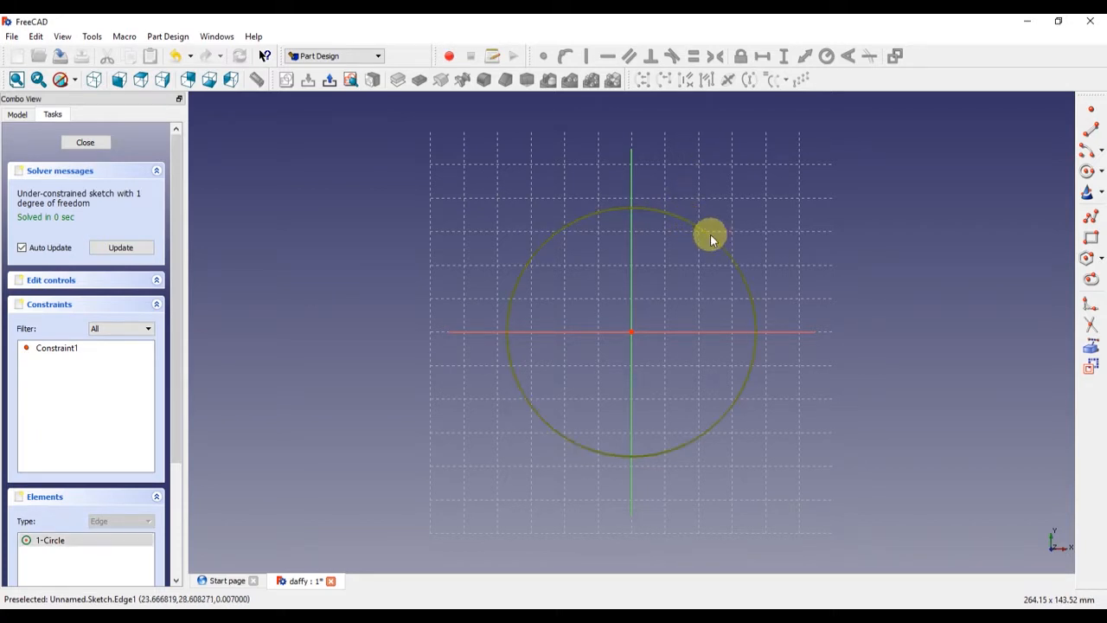
left_click(825, 56)
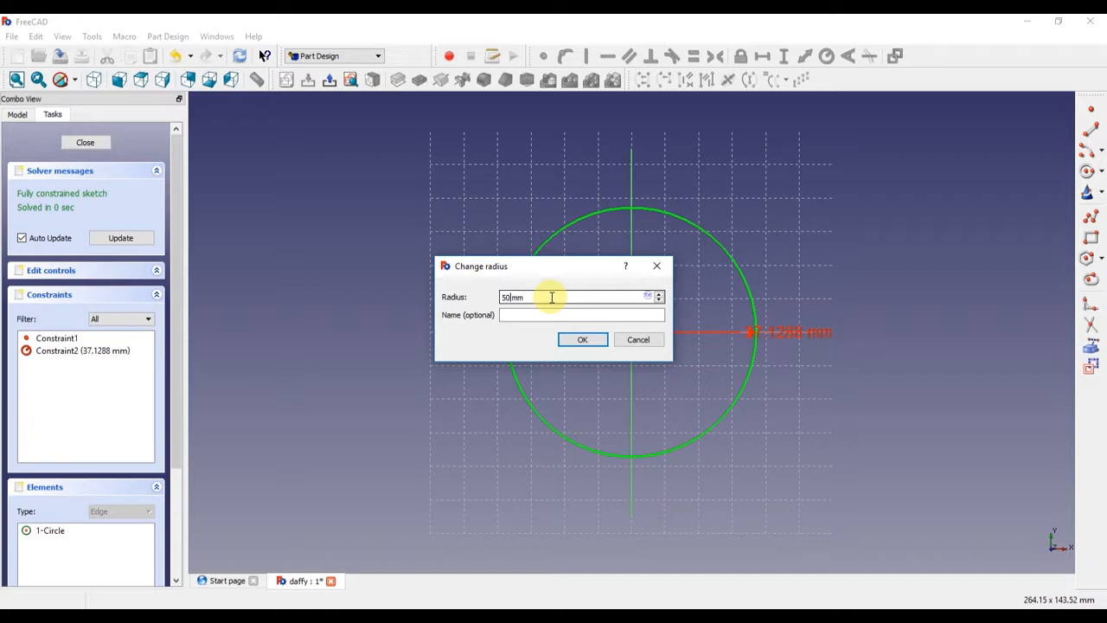
key("Return")
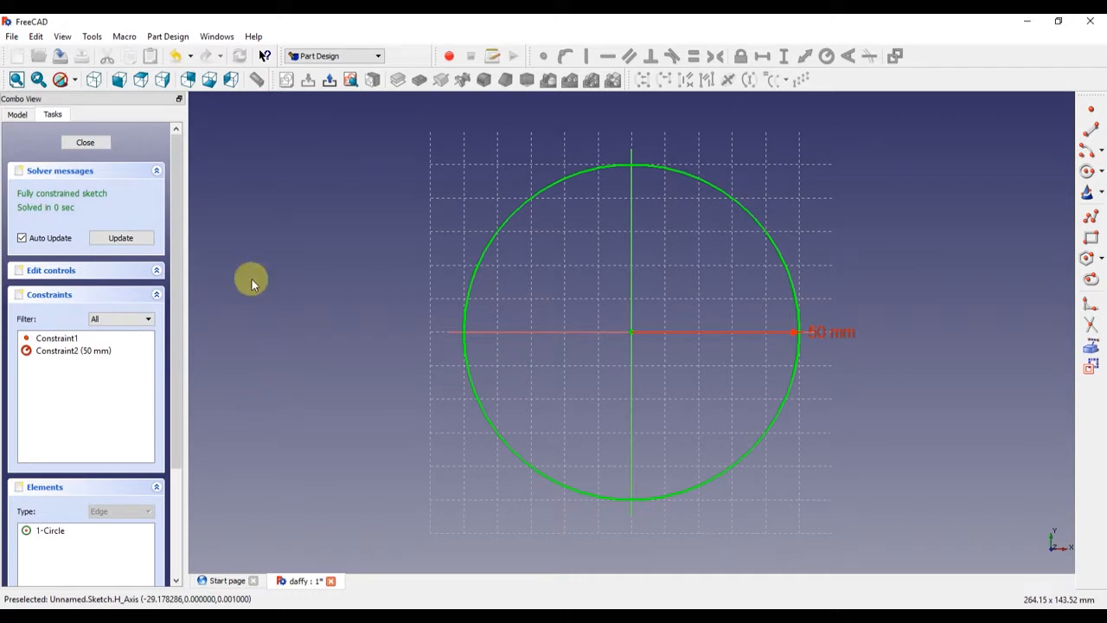
left_click(85, 143)
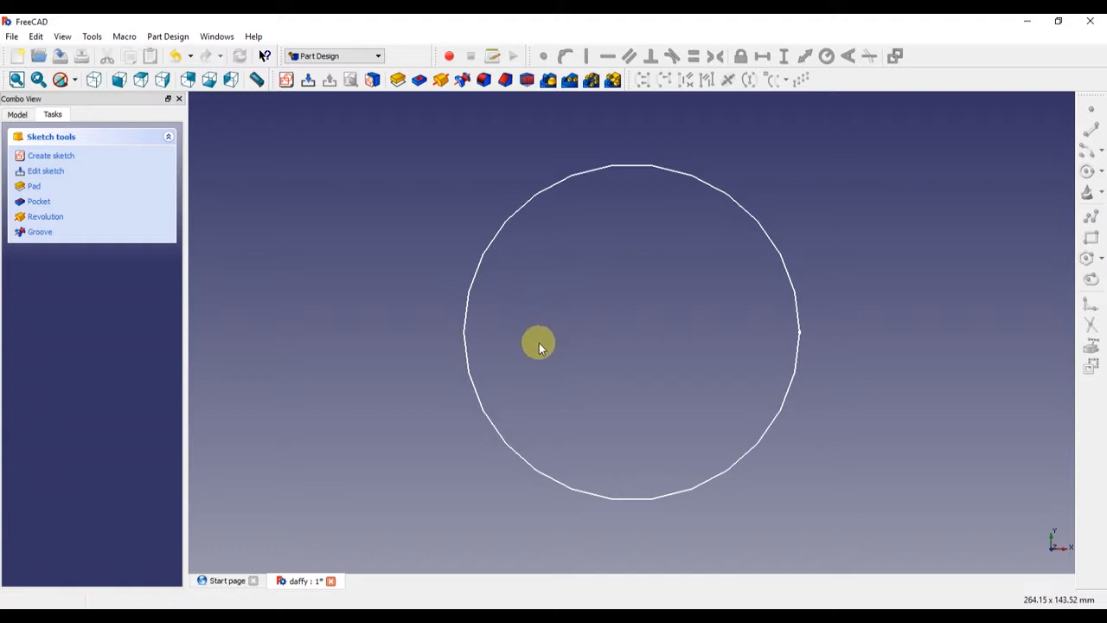
scroll(629, 343, "down", 2)
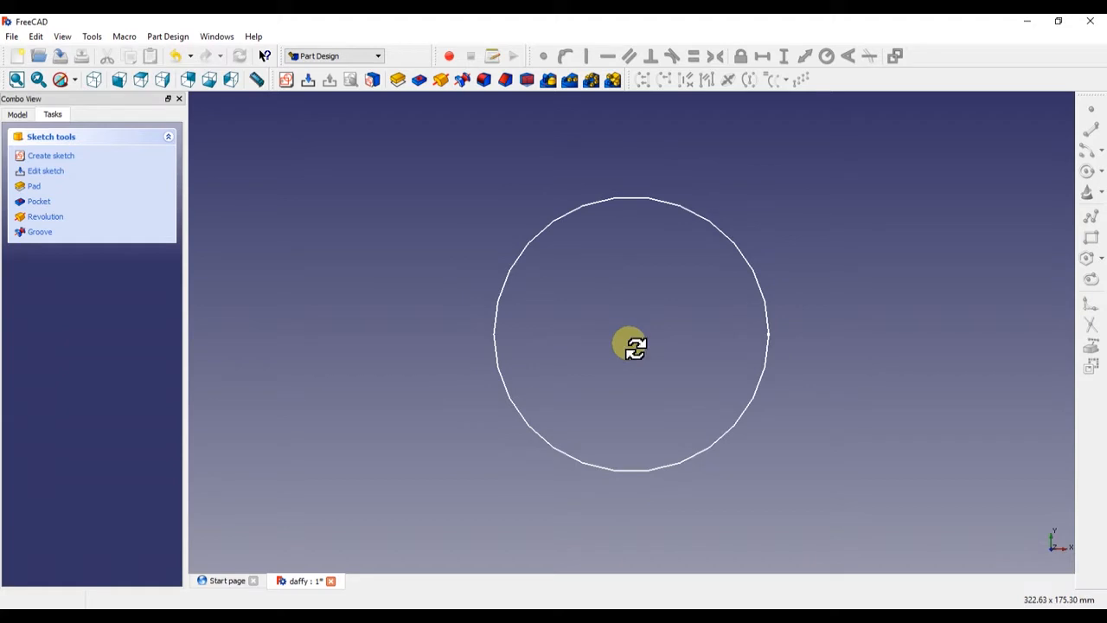
middle_click_drag(629, 350, 660, 264)
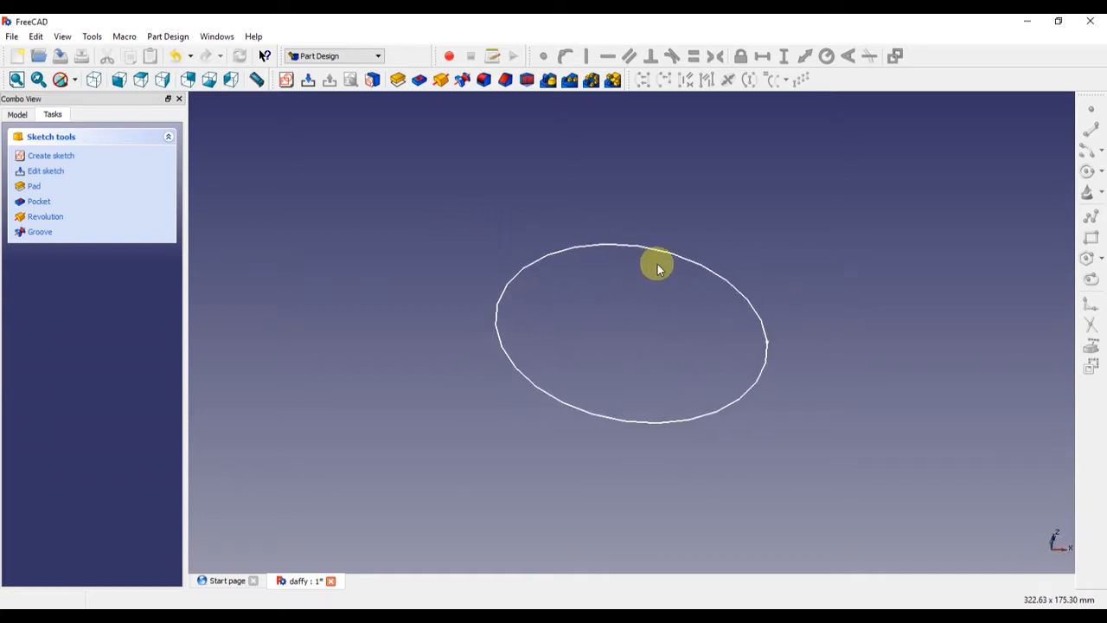
- Set the 3D navigation style to CAD in the display preferences and try it on the circle's view
left_click(39, 38)
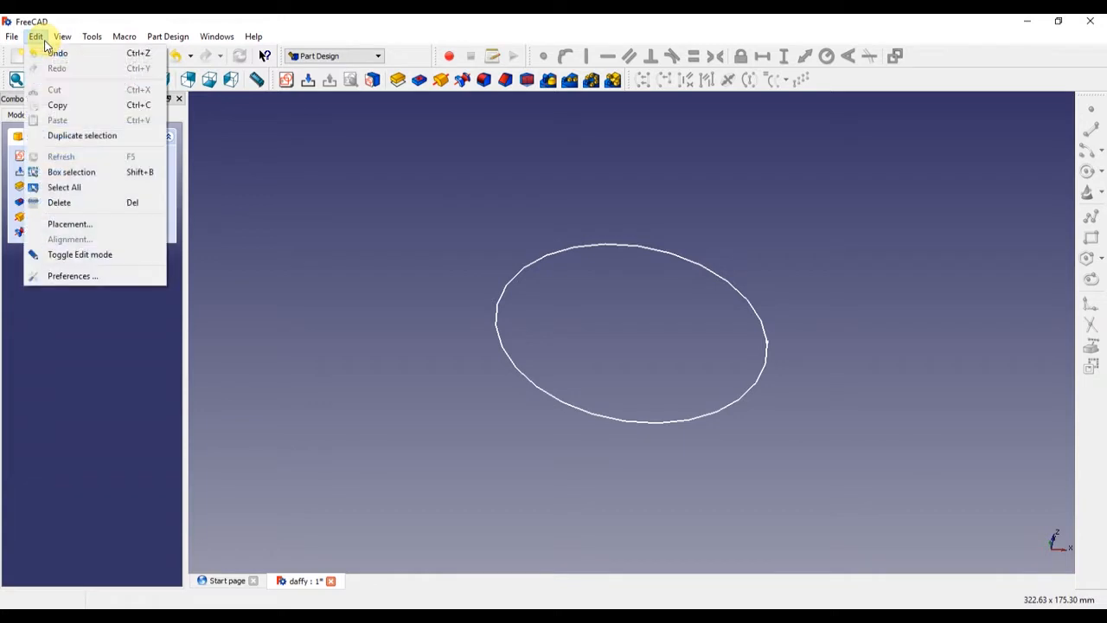
left_click(66, 276)
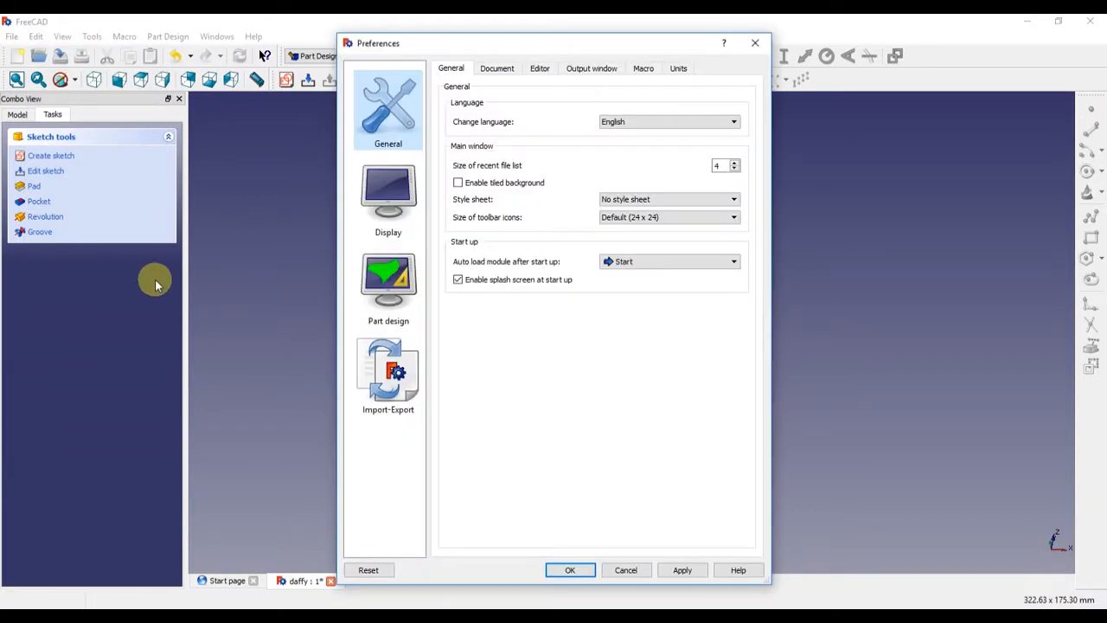
left_click(399, 294)
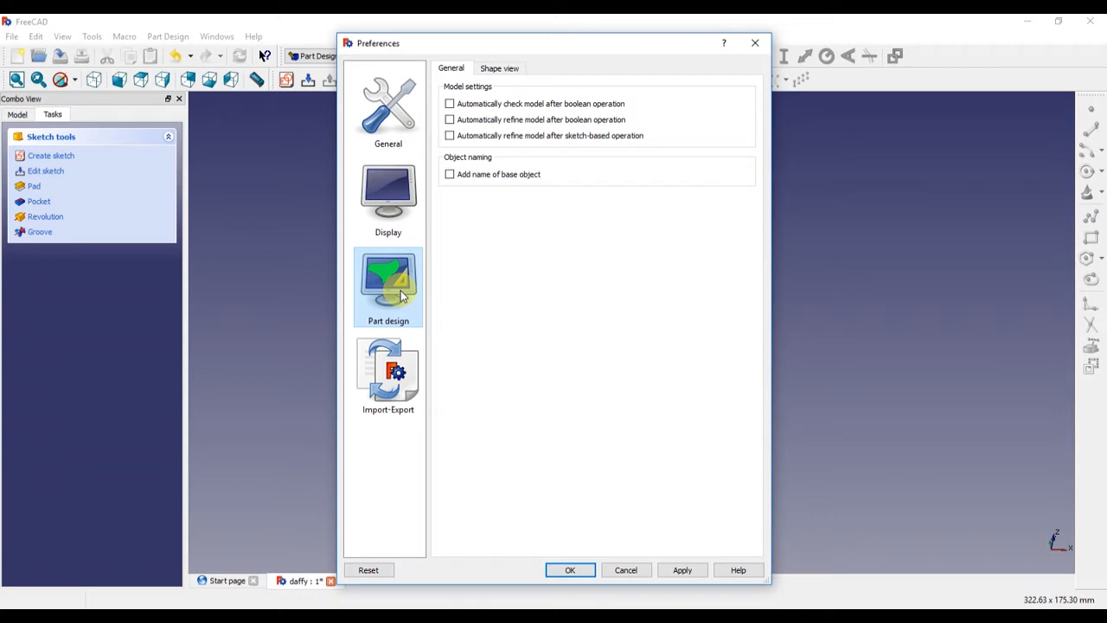
left_click(389, 219)
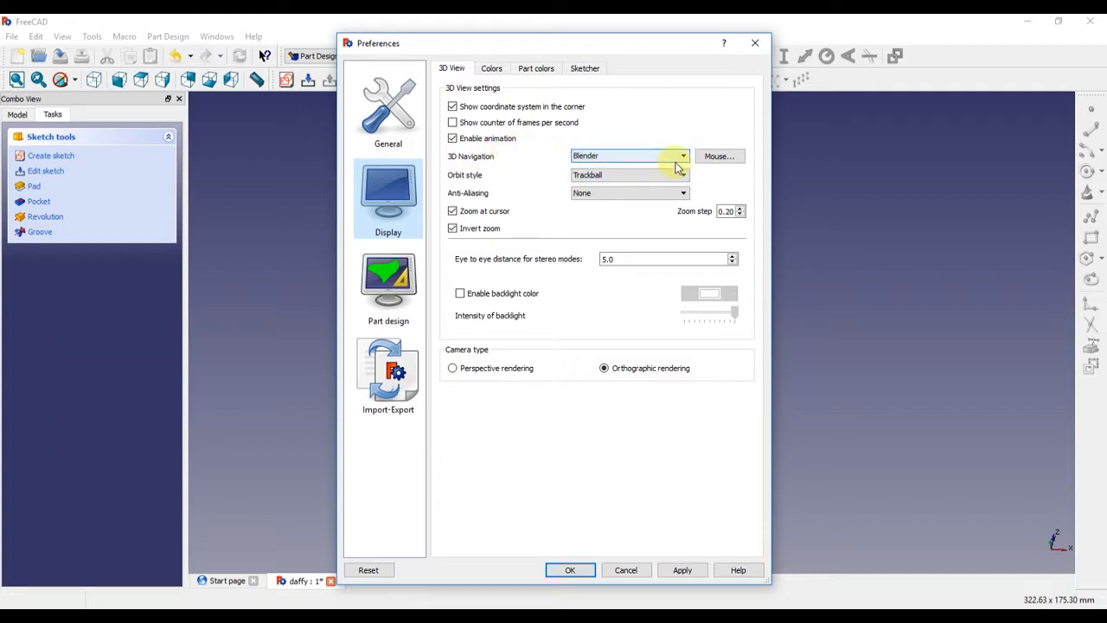
left_click(683, 156)
left_click(641, 173)
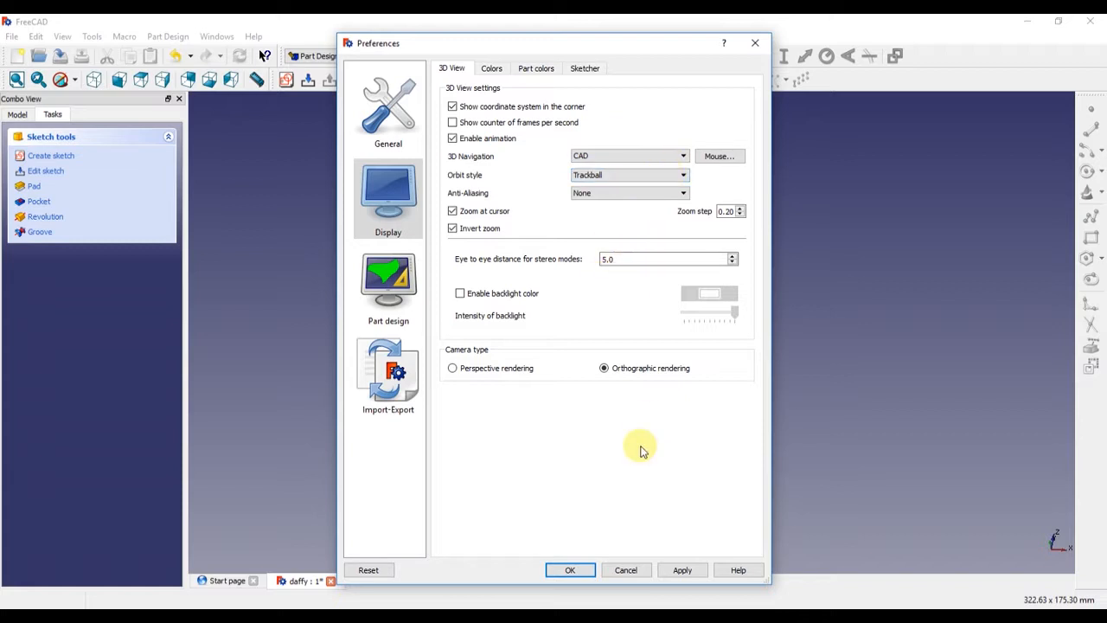
left_click(569, 570)
scroll(556, 309, "up", 2)
scroll(559, 328, "down", 3)
mouse_move(553, 326)
middle_mouse_down()
mouse_move(482, 340)
mouse_move(555, 317)
middle_mouse_up()
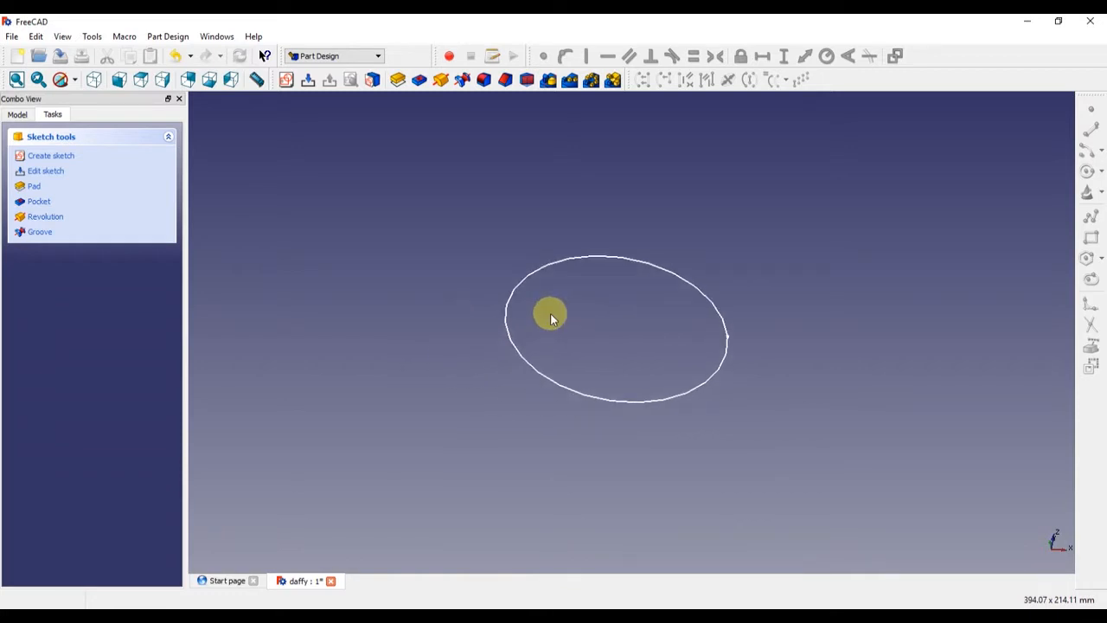
- Set the 3D navigation style back to Blender in the display preferences
left_click(35, 36)
left_click(93, 278)
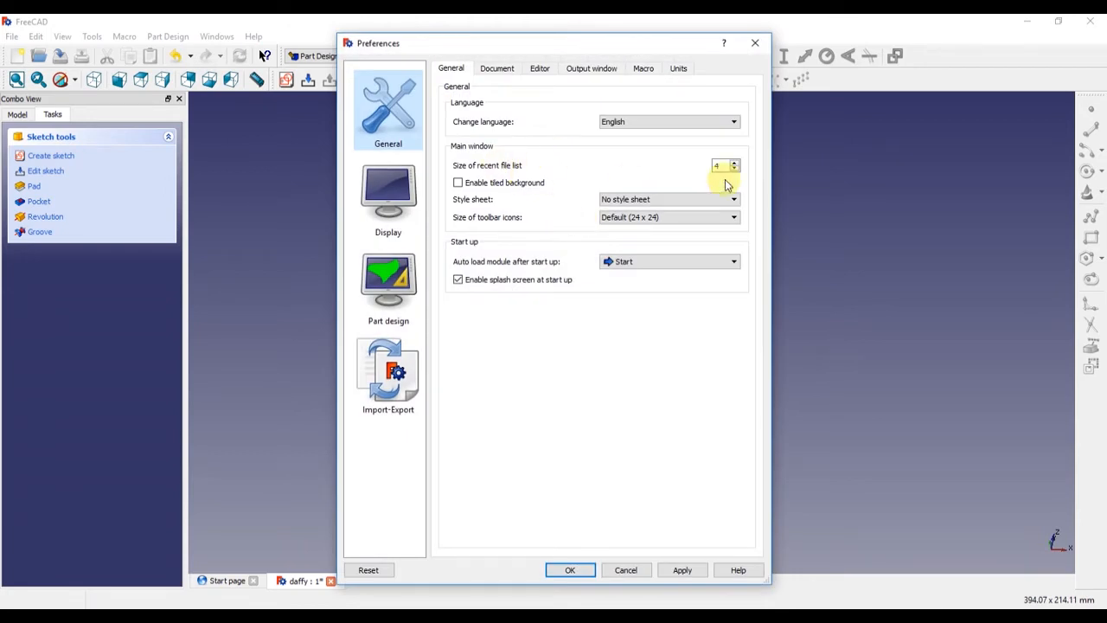
left_click(382, 208)
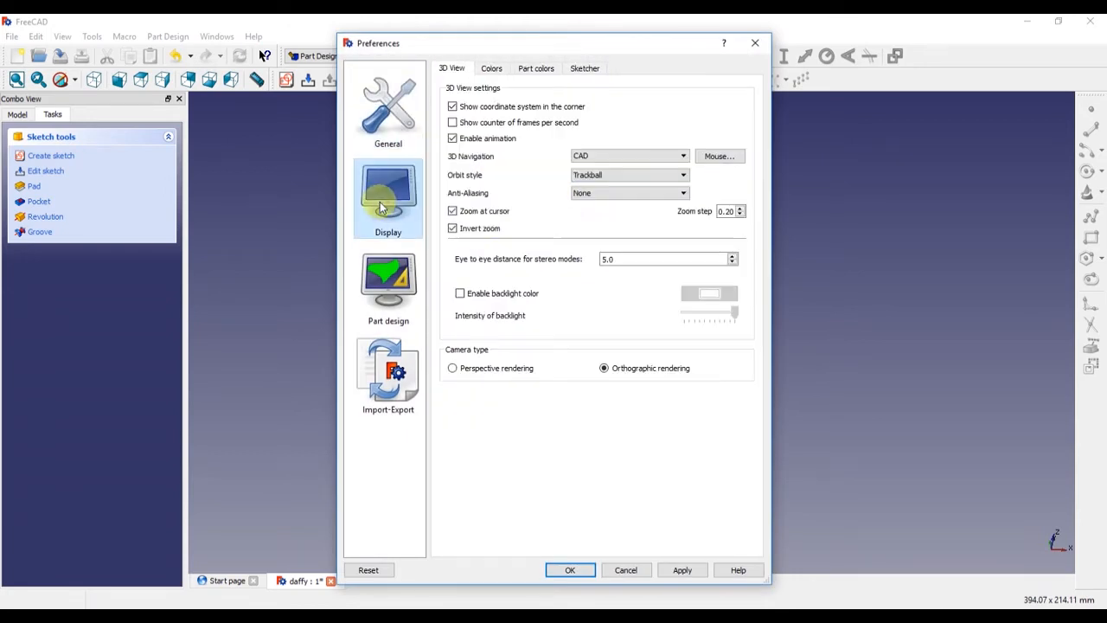
left_click(685, 157)
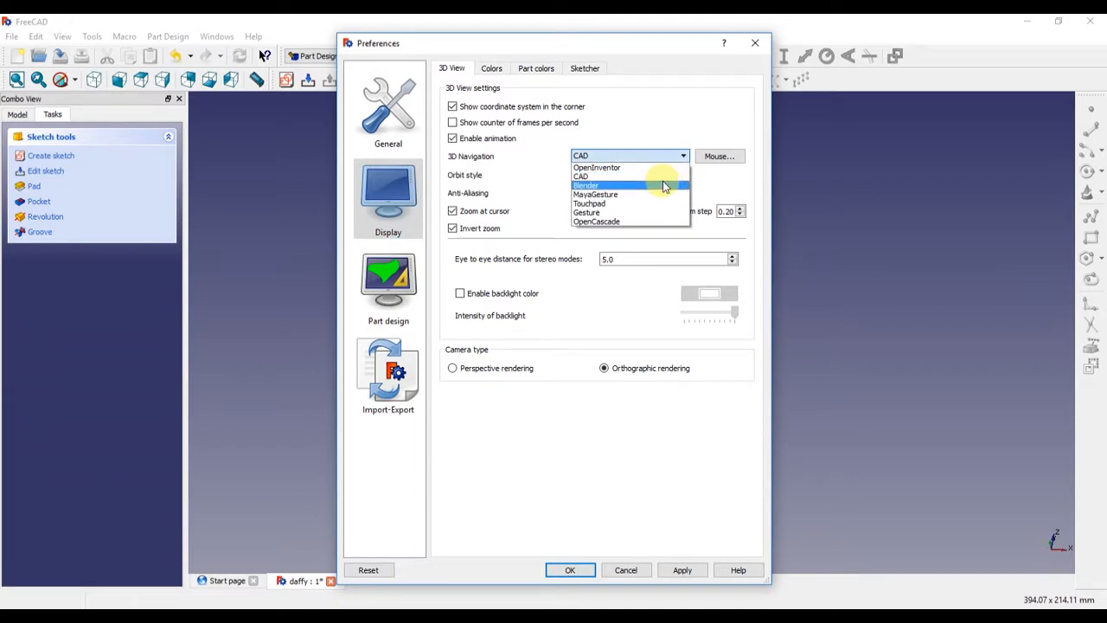
left_click(664, 186)
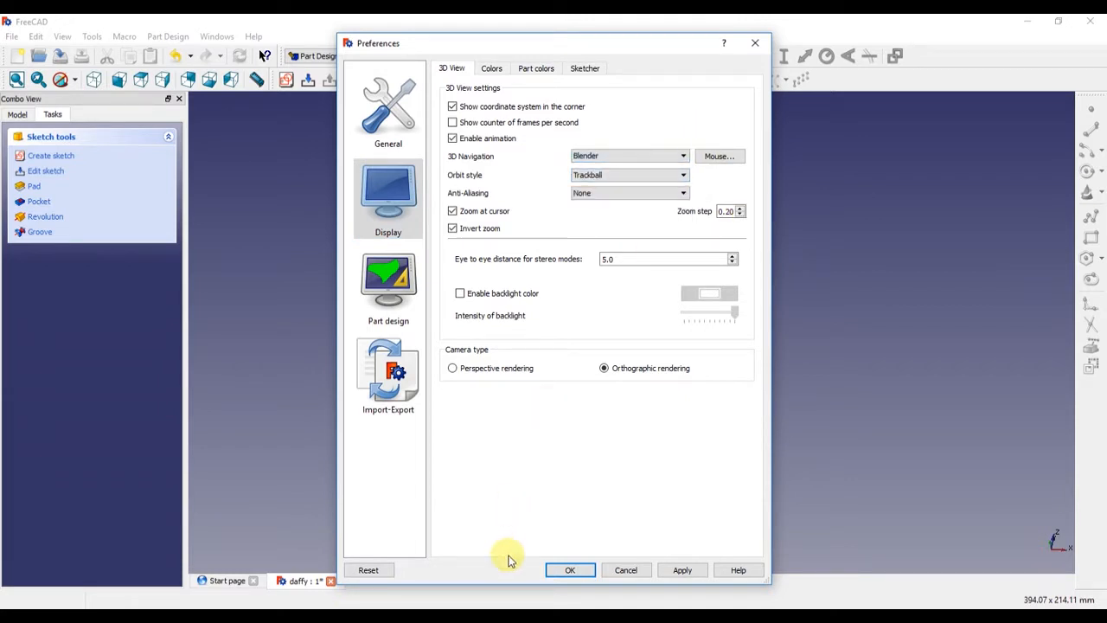
left_click(552, 571)
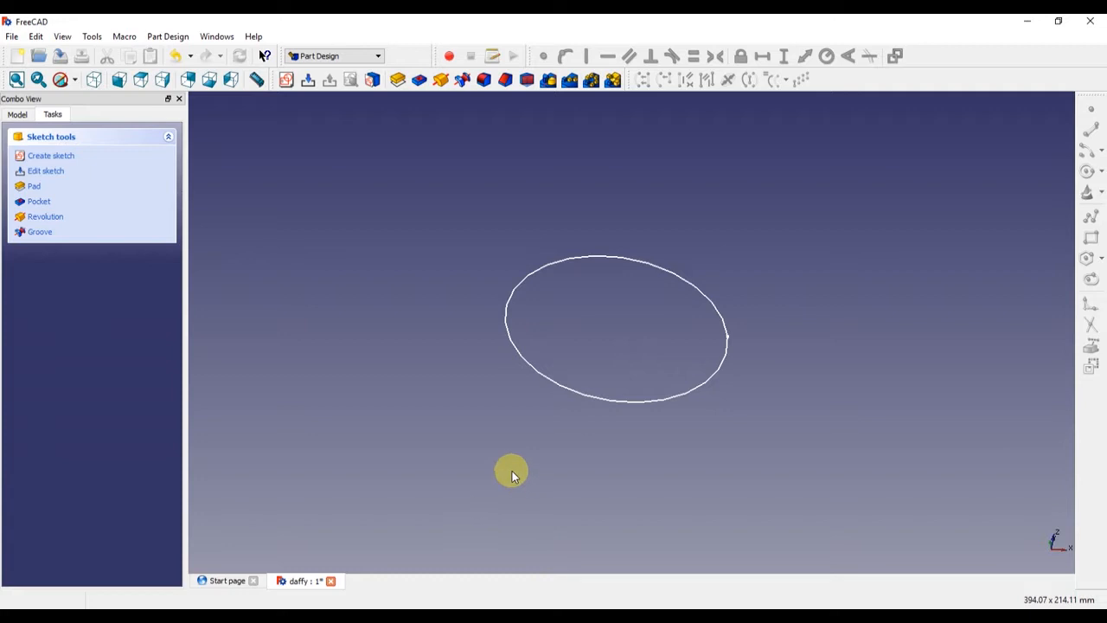
- Pad the circle sketch to a length of 20 mm
mouse_move(544, 389)
middle_mouse_down()
mouse_move(489, 368)
mouse_move(465, 286)
mouse_move(486, 317)
mouse_move(494, 369)
mouse_move(490, 359)
middle_mouse_up()
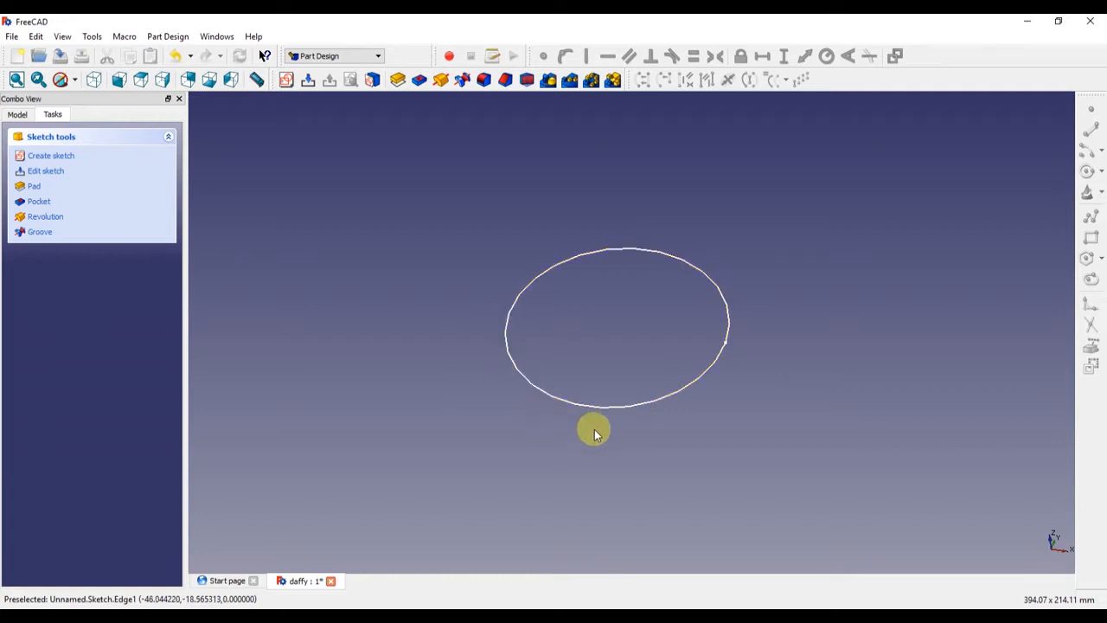
left_click(504, 327)
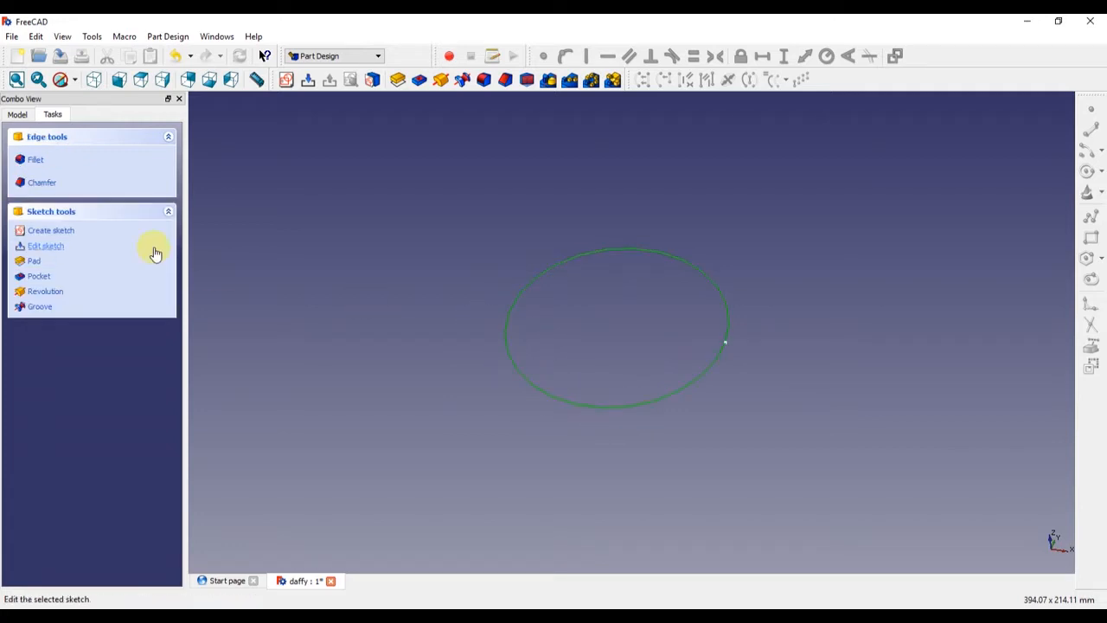
left_click(41, 262)
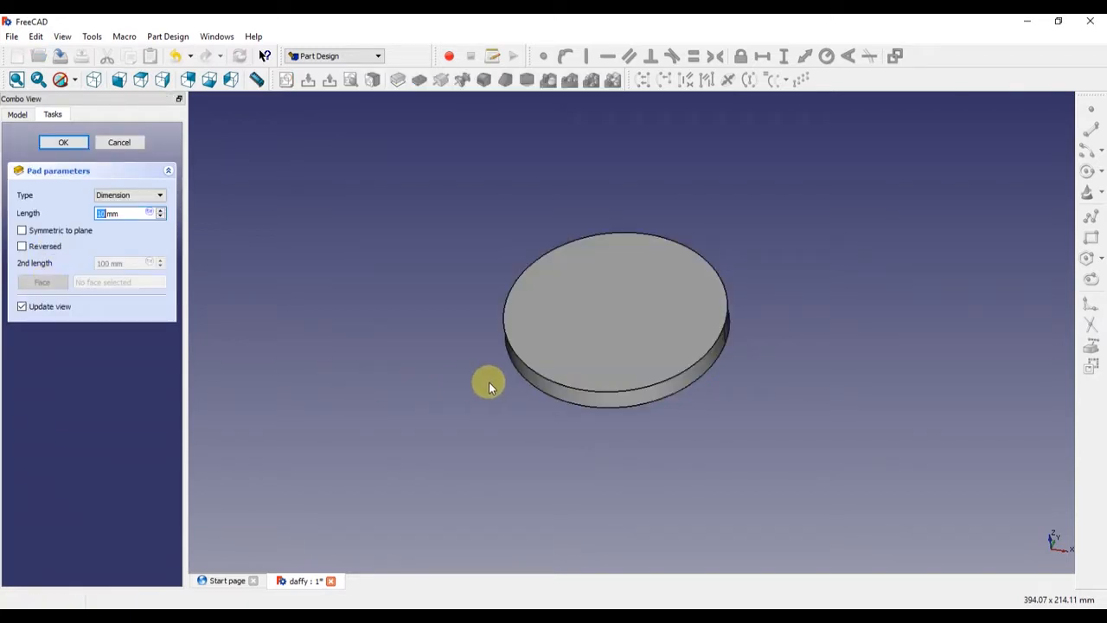
middle_click_drag(508, 377, 576, 294)
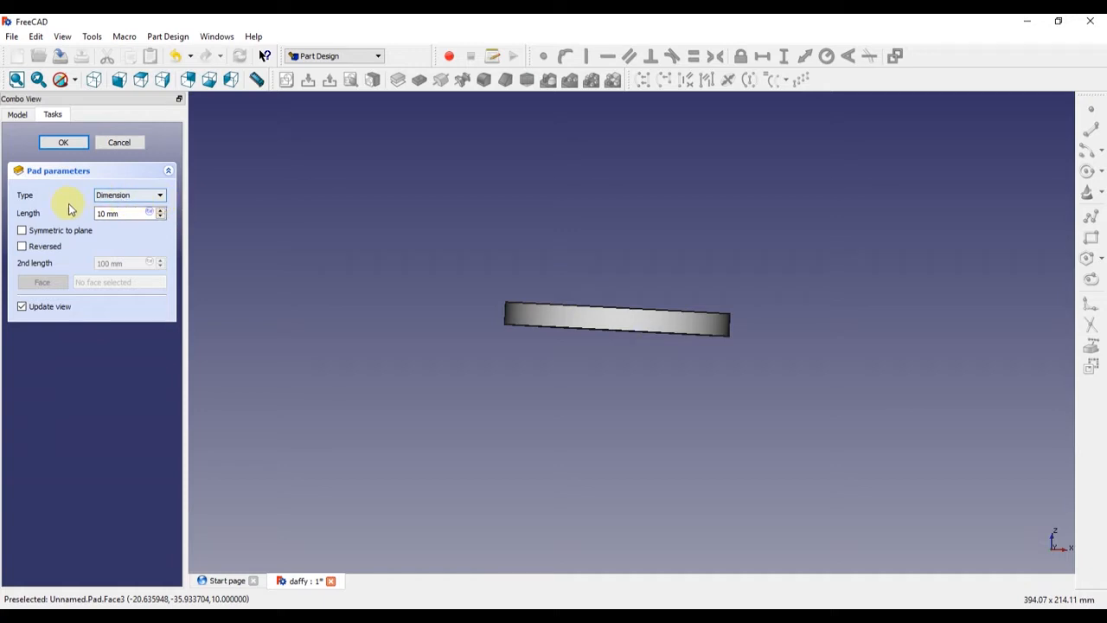
left_click_drag(161, 214, 162, 222)
middle_click_drag(299, 254, 506, 274)
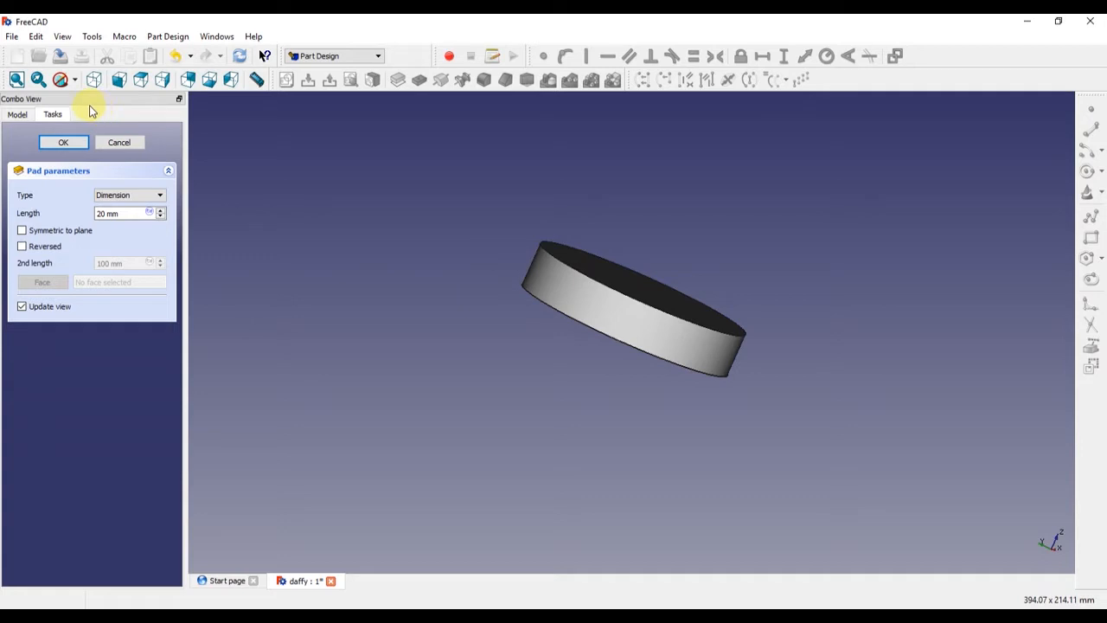
left_click(65, 144)
- Fillet the upper circular edge of the padded disc with a 10 mm radius
middle_click_drag(462, 277, 561, 319)
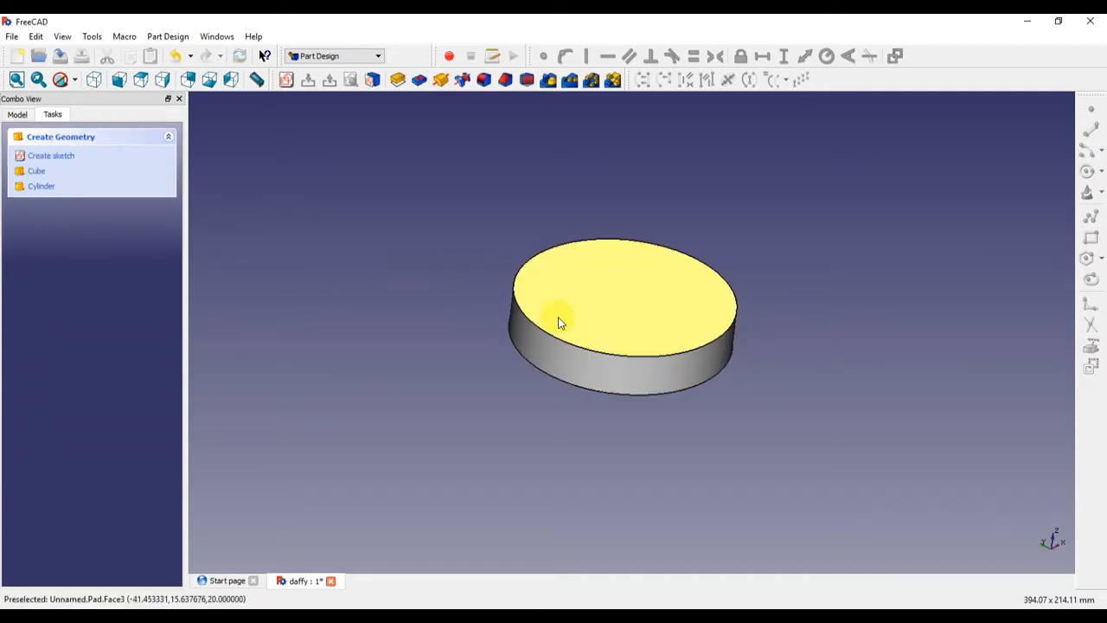
left_click(600, 292)
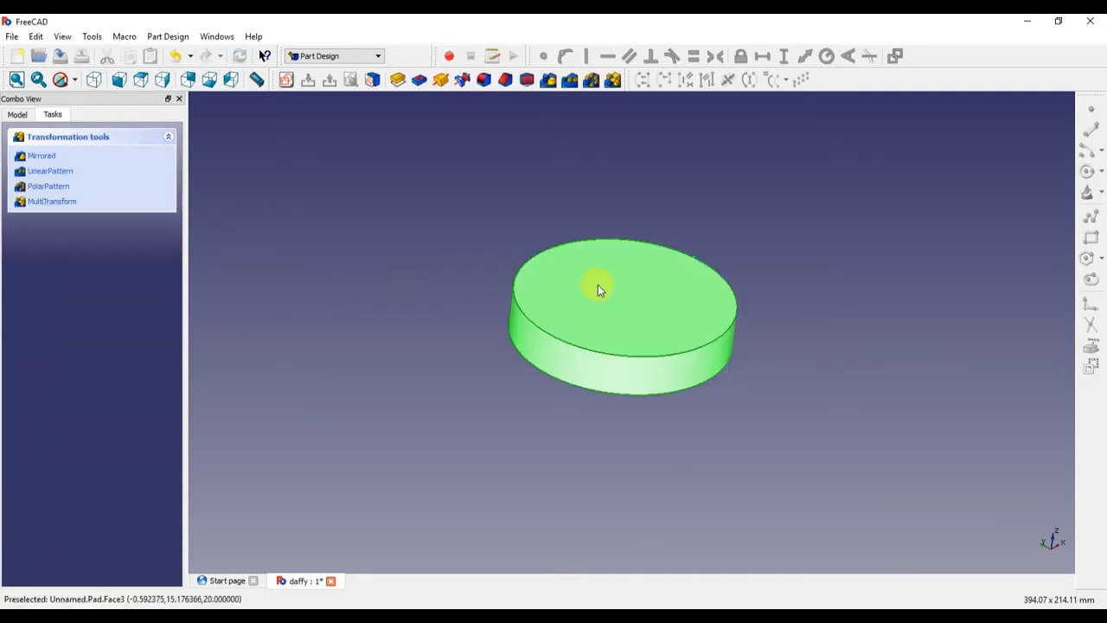
left_click(471, 250)
left_click(515, 301)
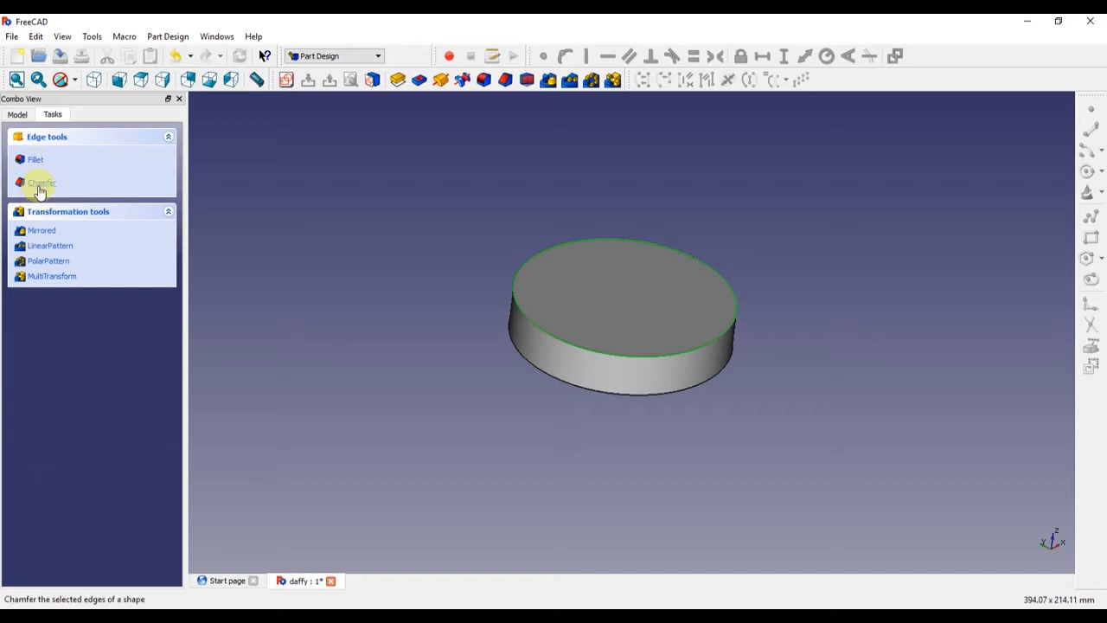
left_click(35, 160)
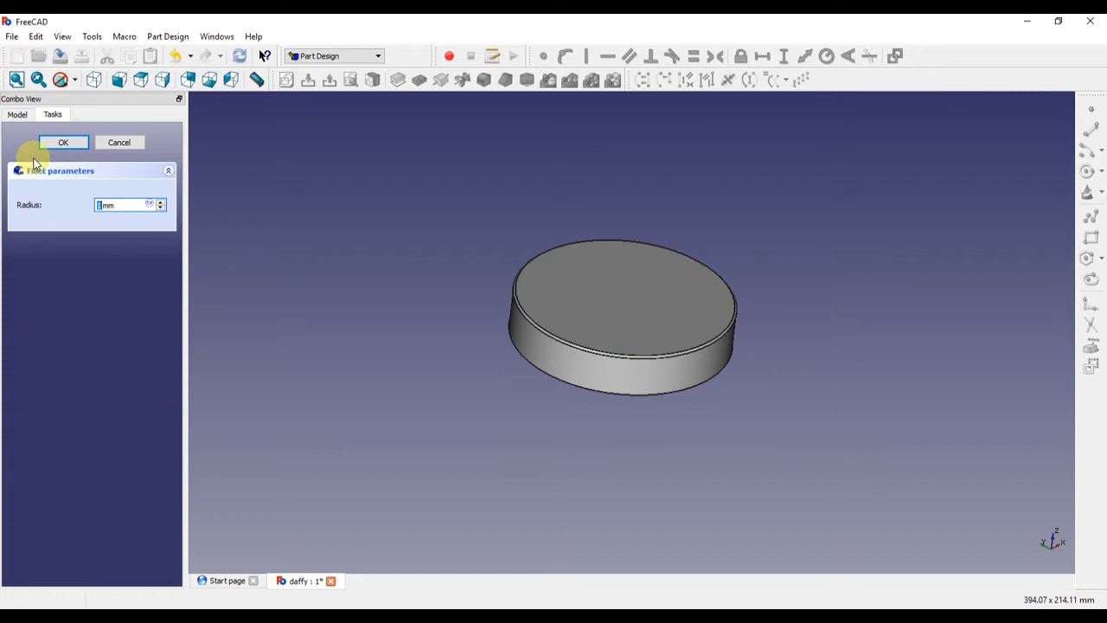
left_click(161, 202)
left_click(161, 201)
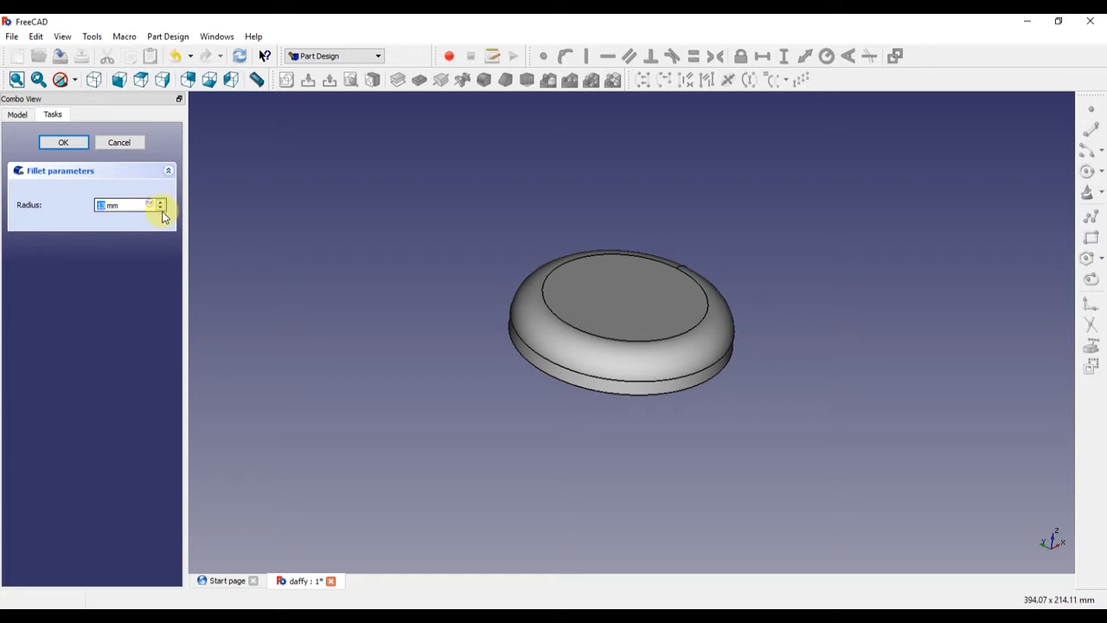
left_click(161, 209)
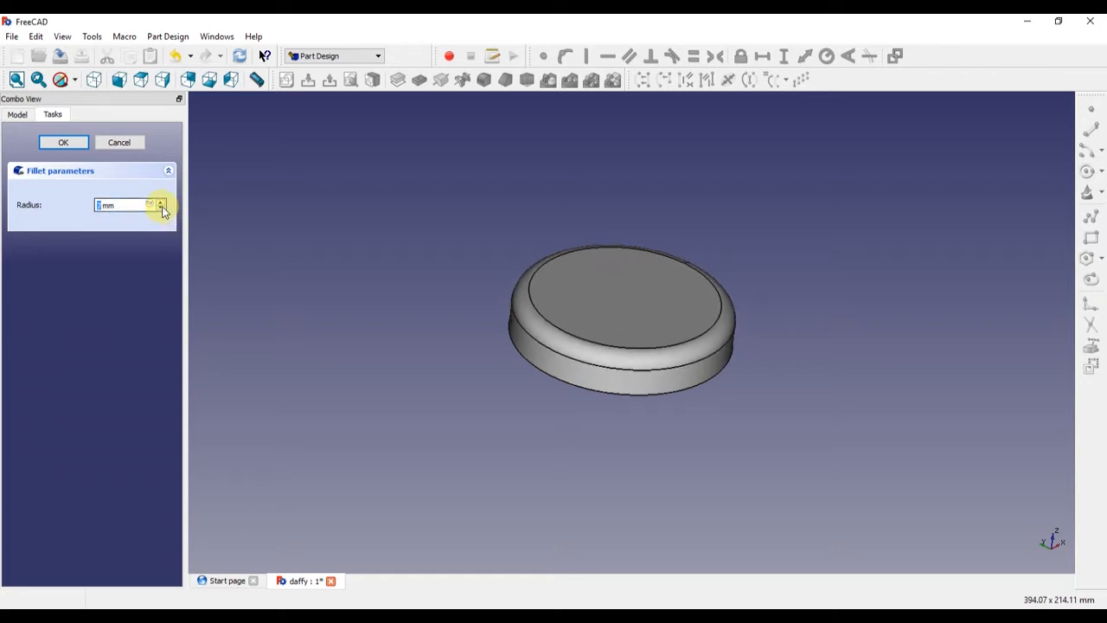
left_click(161, 202)
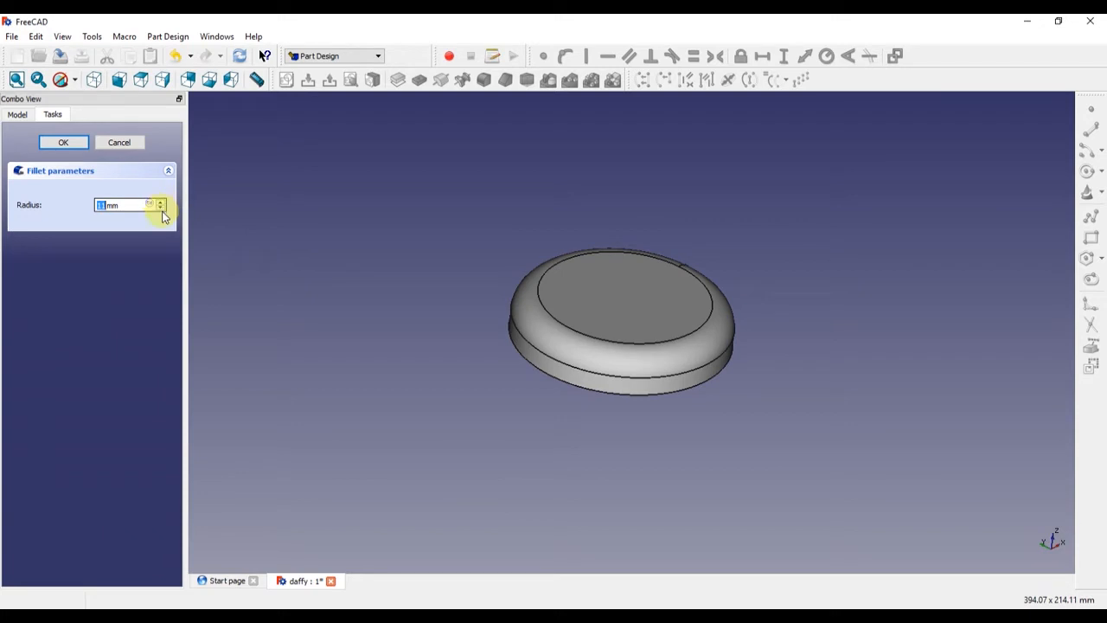
left_click(159, 209)
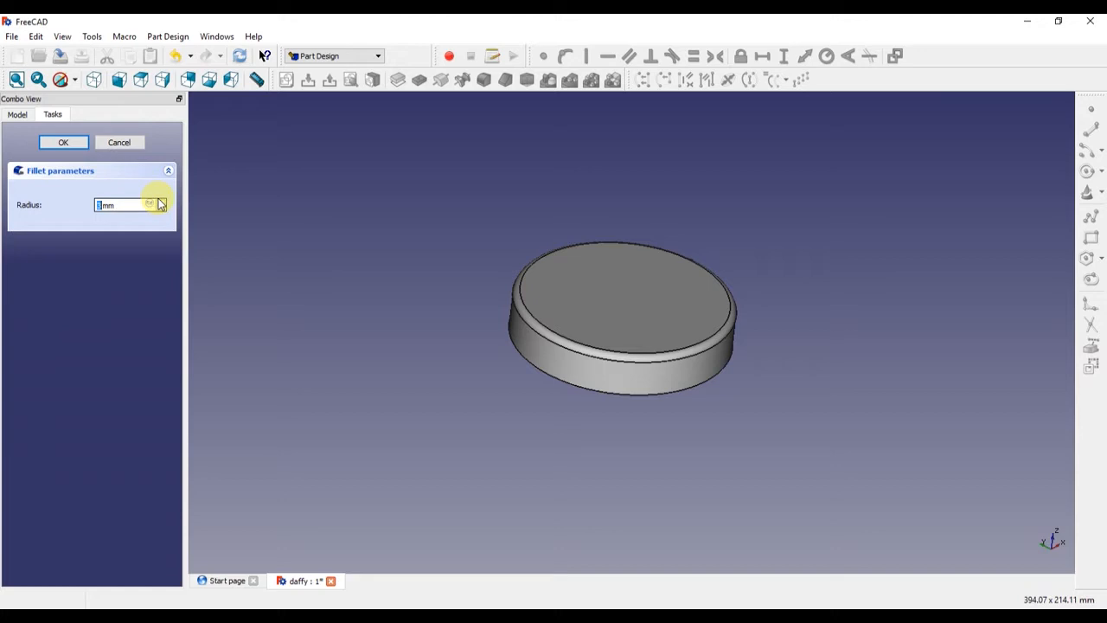
left_click(163, 202)
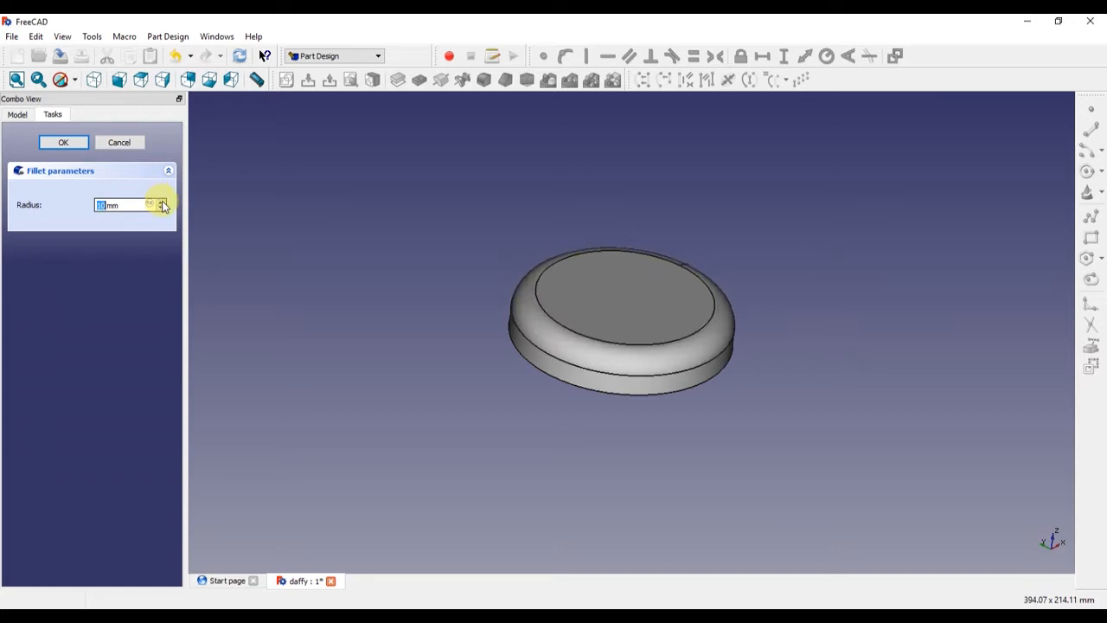
left_click(163, 203)
left_click(163, 208)
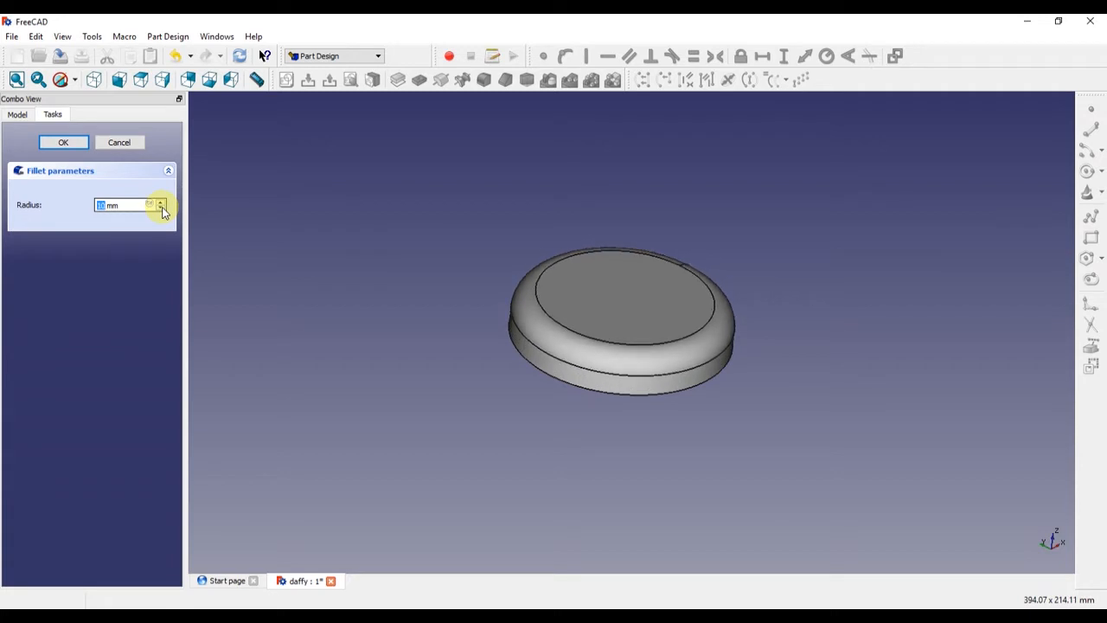
left_click(66, 143)
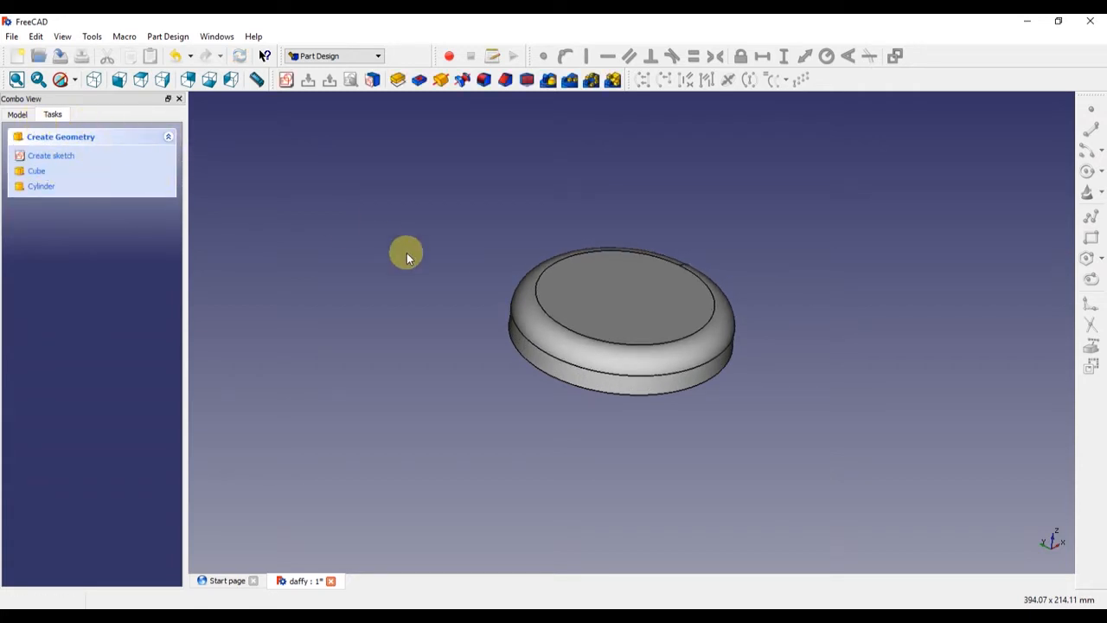
- Delete the fillet from the disc's upper edge
left_click(15, 114)
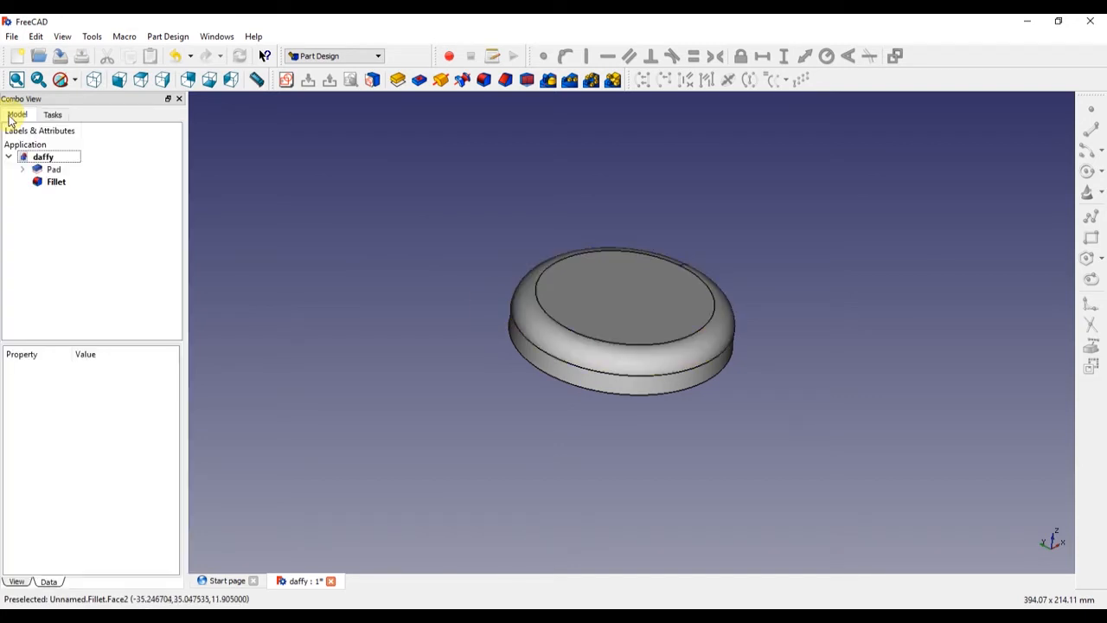
left_click(66, 186)
right_click(66, 184)
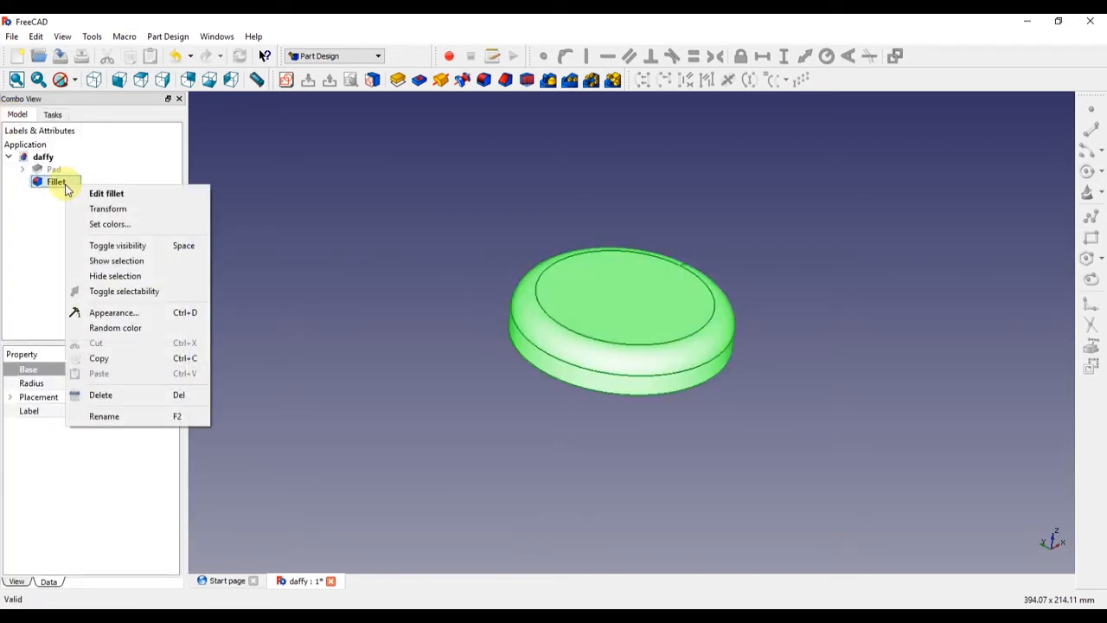
left_click(111, 397)
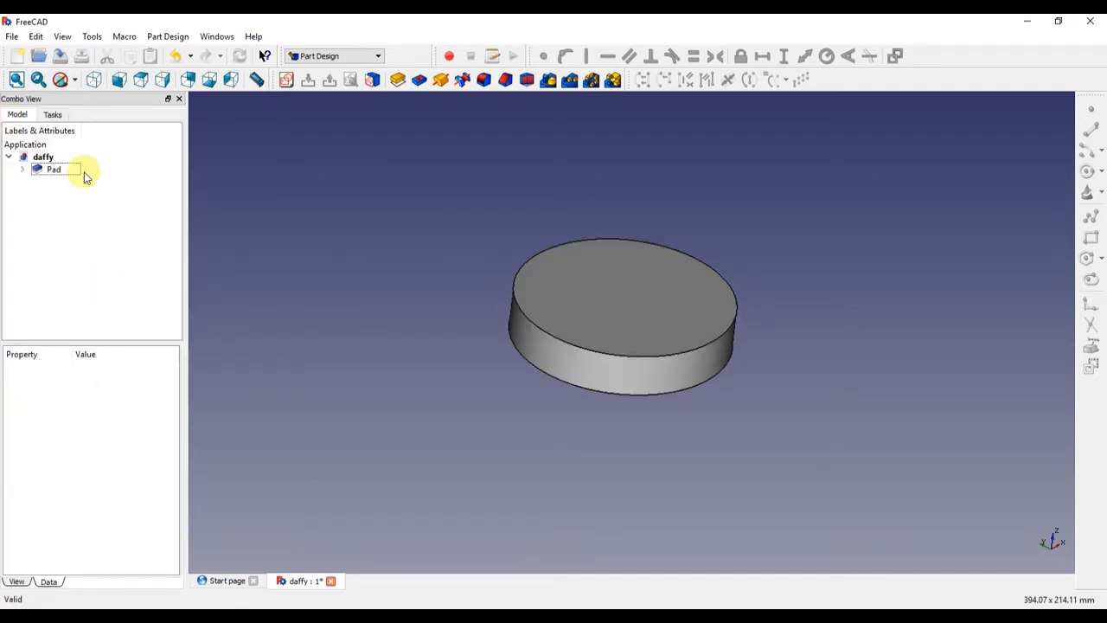
- Chamfer the upper circular edge of the disc with a size of 7 mm and show the model tree
left_click(54, 115)
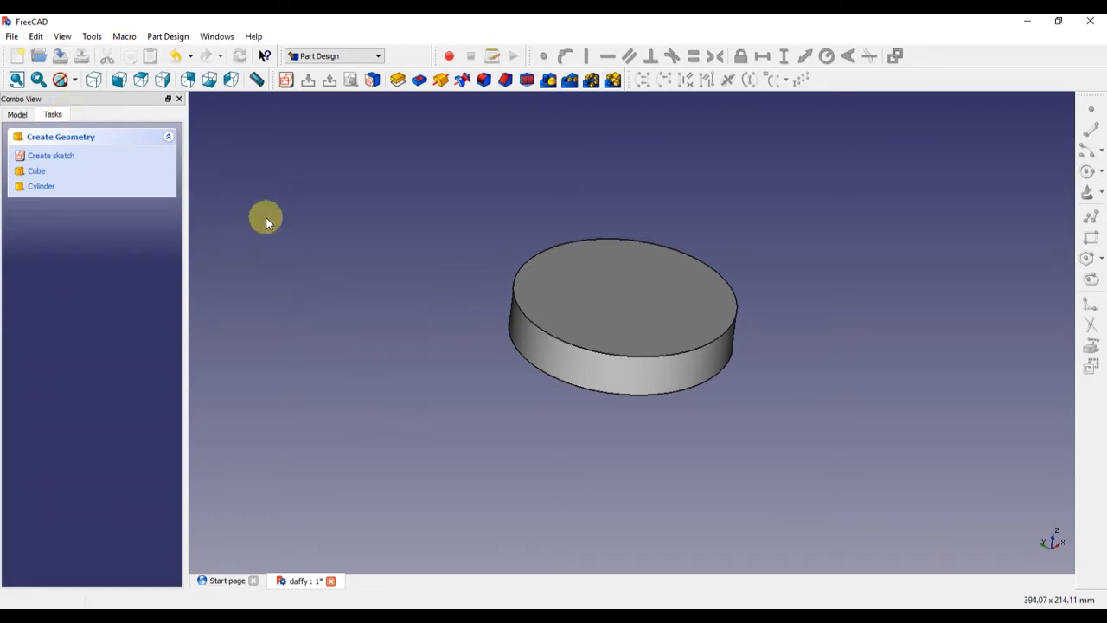
left_click(517, 307)
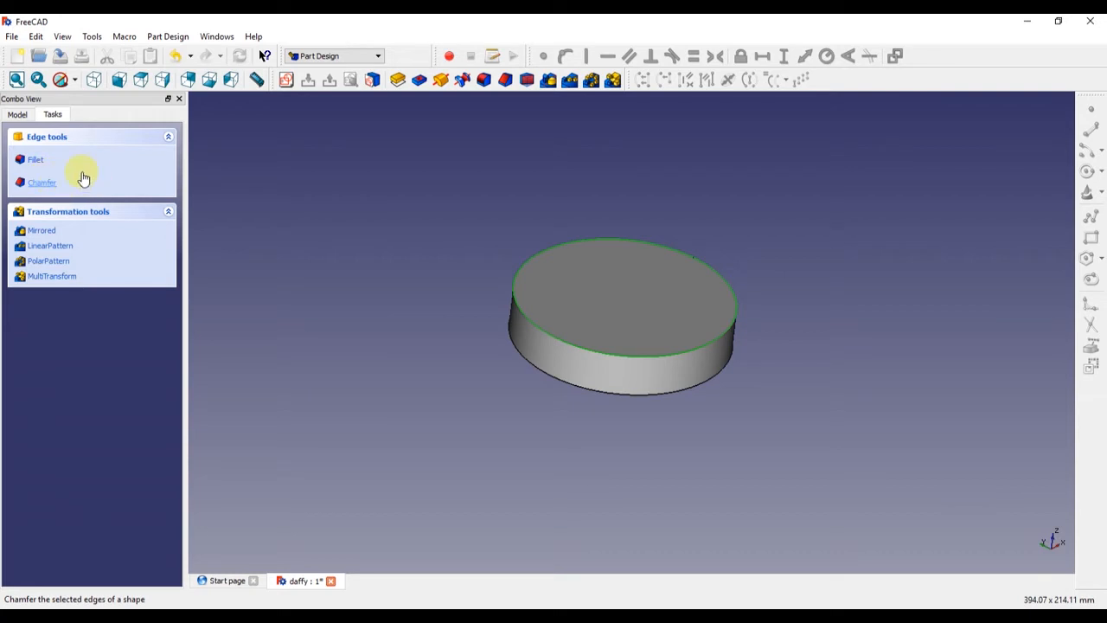
left_click(42, 183)
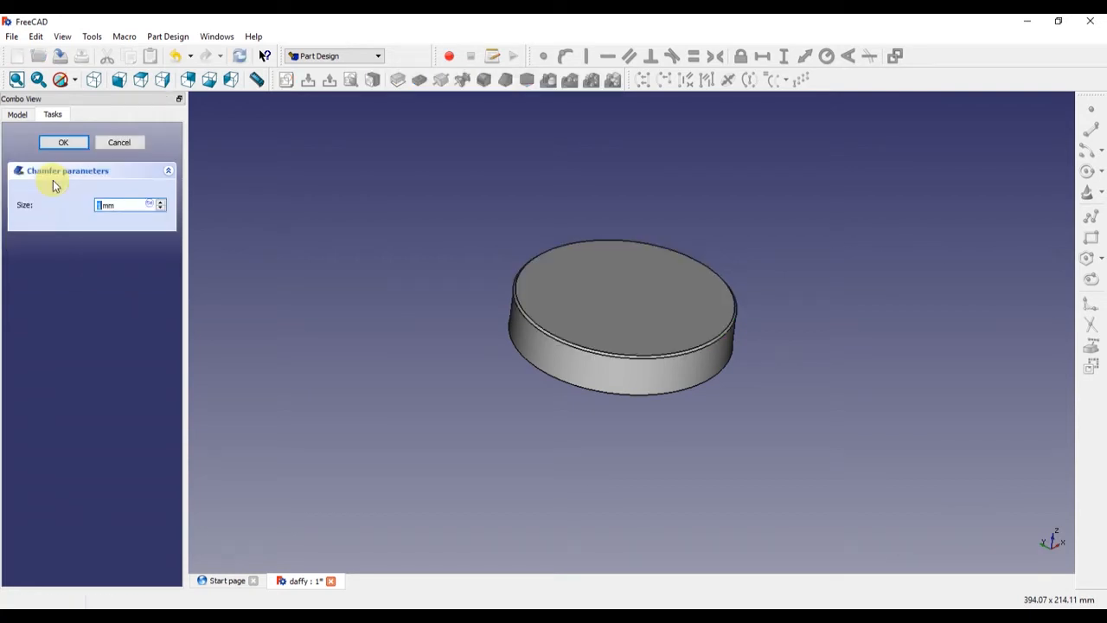
left_click(161, 203)
left_click(162, 203)
left_click(162, 203)
left_click(162, 203)
left_click(162, 204)
left_click(162, 203)
left_click(161, 203)
left_click(161, 204)
left_click(160, 204)
left_click(161, 203)
left_click(162, 208)
left_click(162, 207)
left_click(162, 208)
left_click(161, 207)
left_click(162, 208)
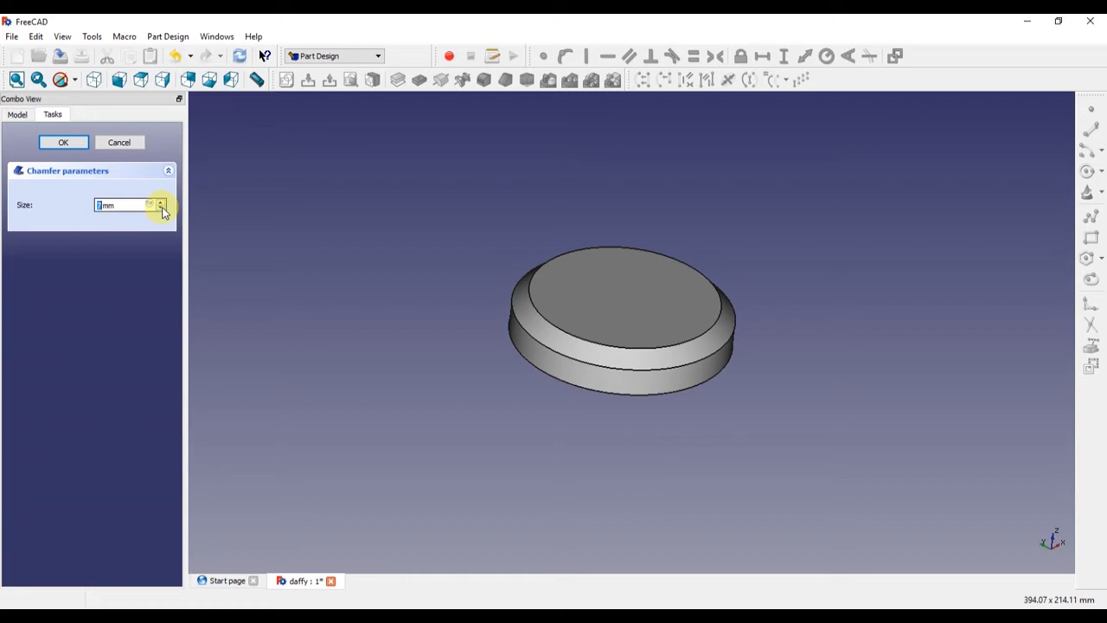
left_click(76, 142)
left_click(16, 114)
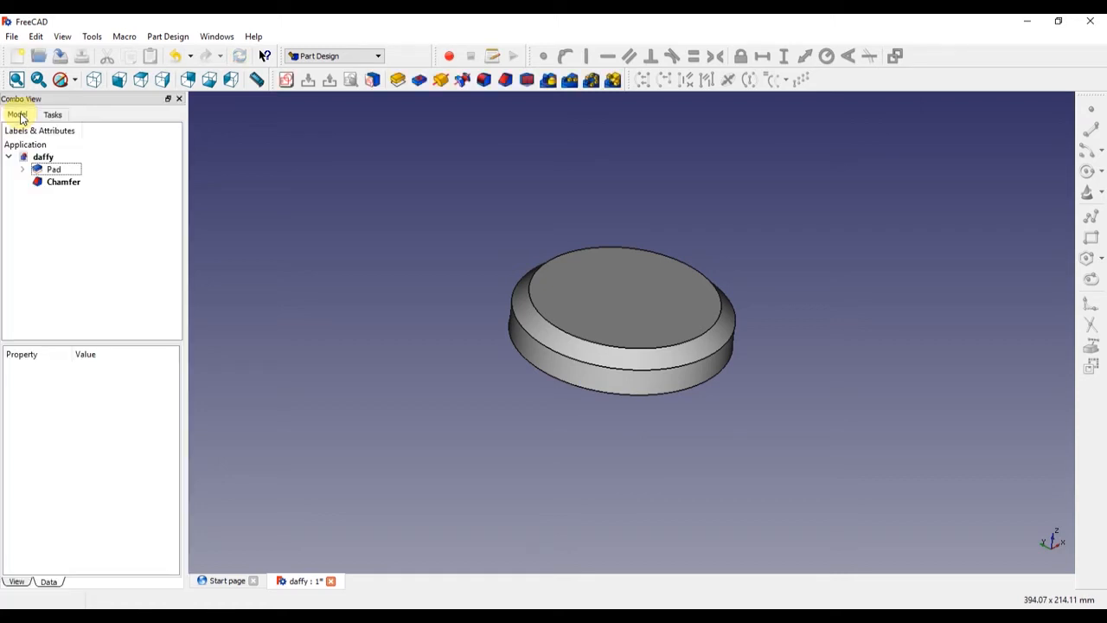
- Delete the chamfer from the disc's upper edge
left_click(64, 181)
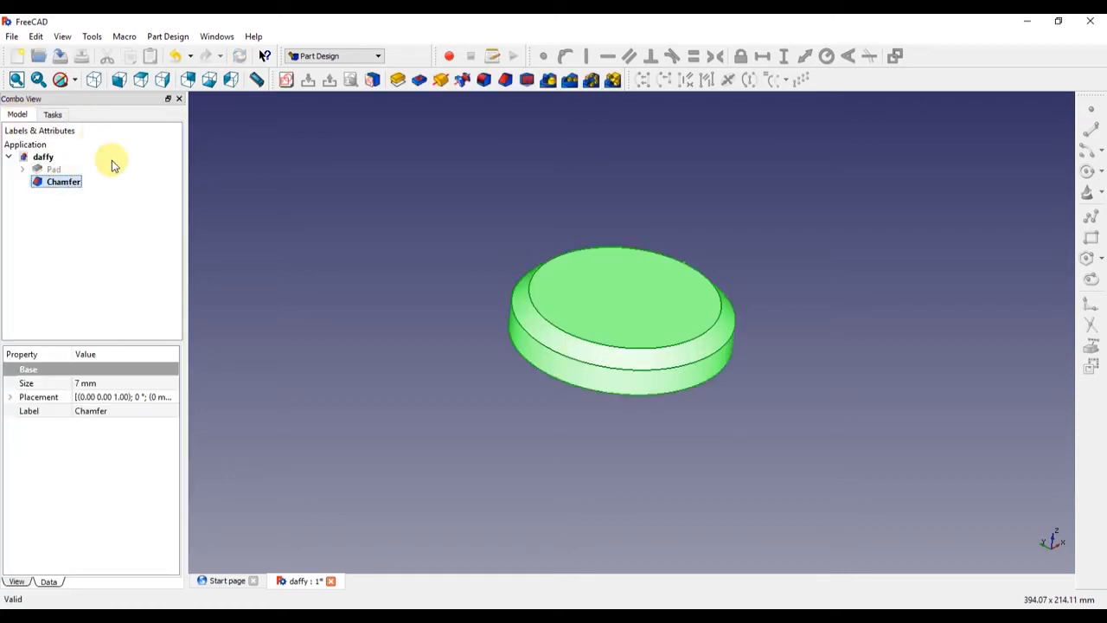
right_click(79, 182)
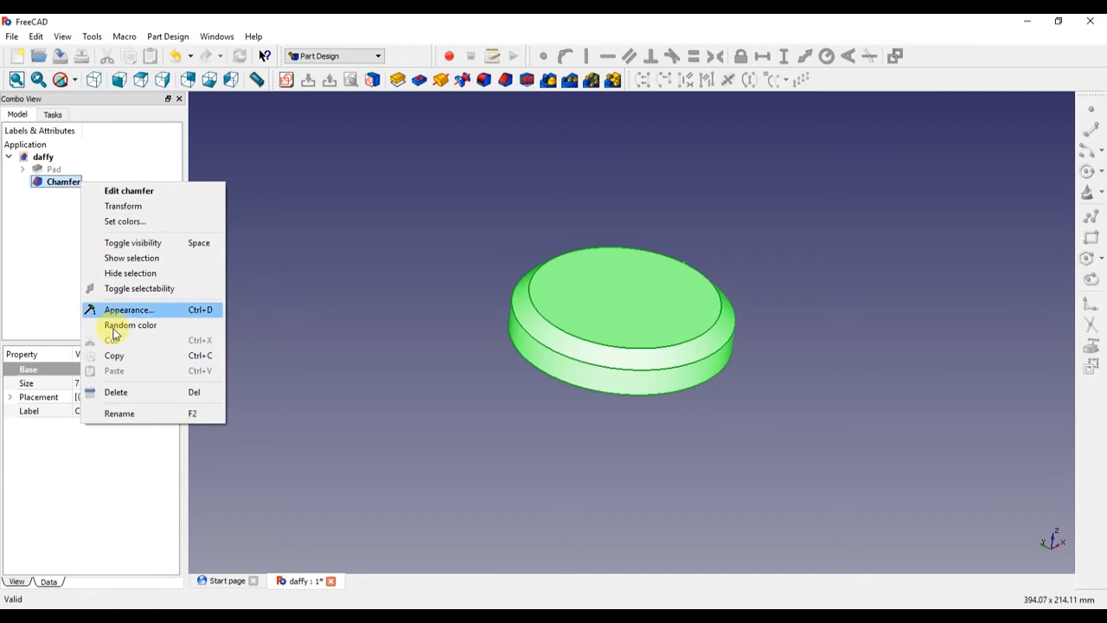
left_click(119, 390)
middle_click_drag(629, 364, 559, 264)
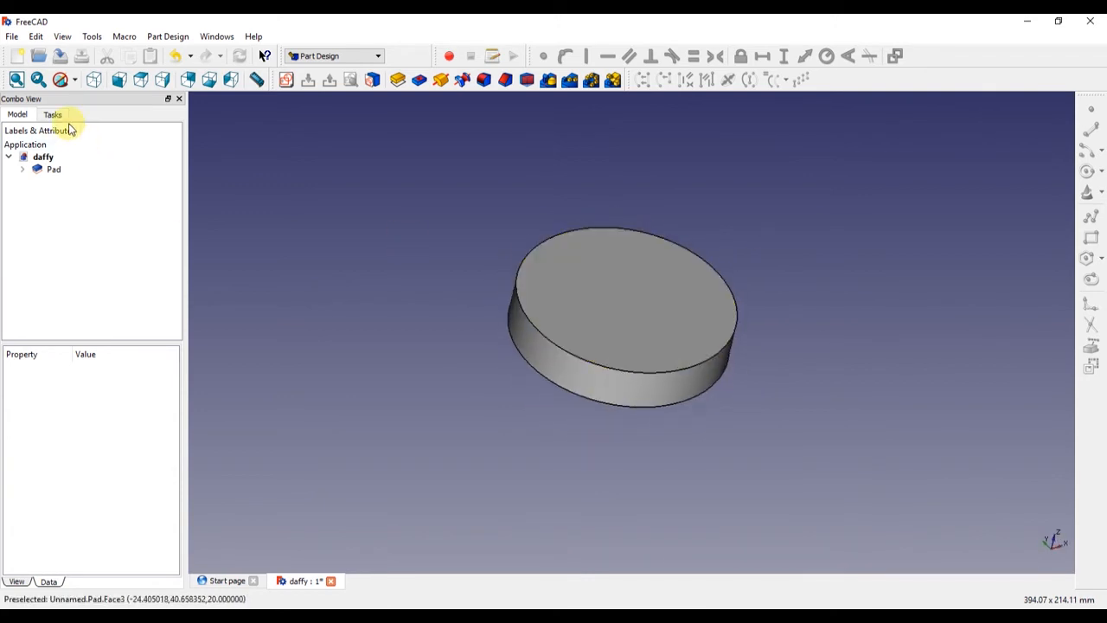
- Set the pad's Length to 26 mm
left_click(51, 170)
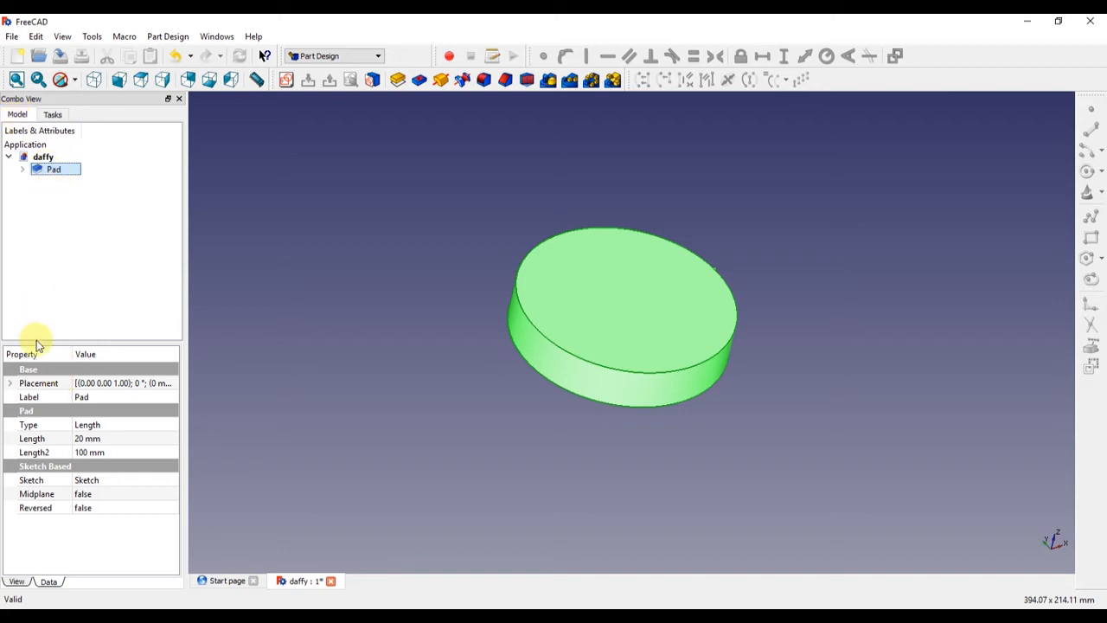
left_click(93, 440)
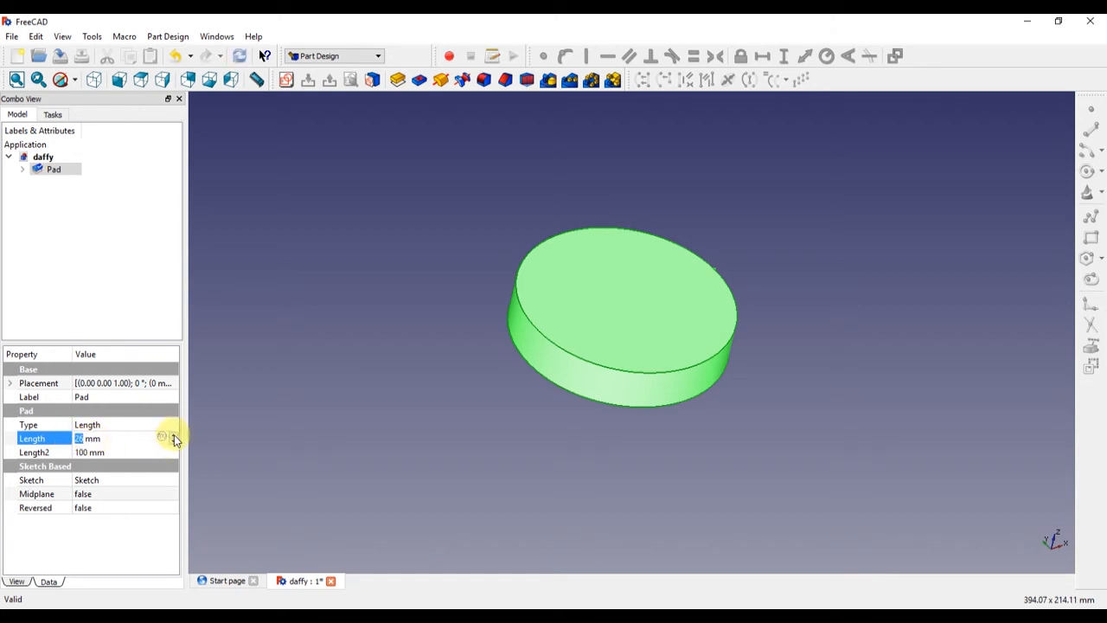
left_click(211, 435)
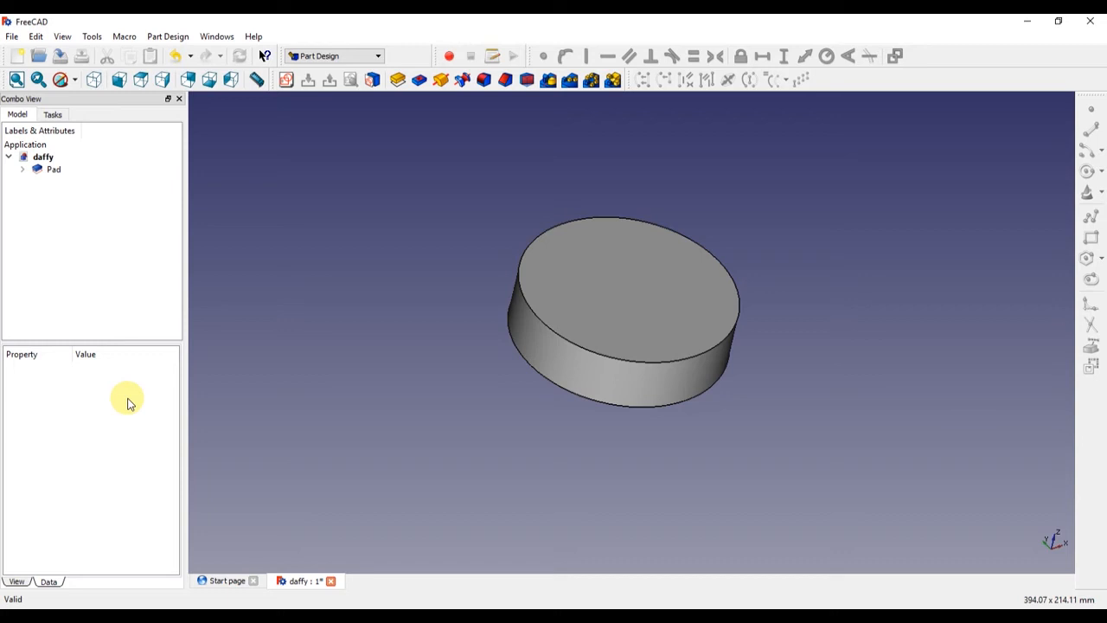
- Set the pad's Length2 value to 107 mm
left_click(48, 169)
left_click(102, 451)
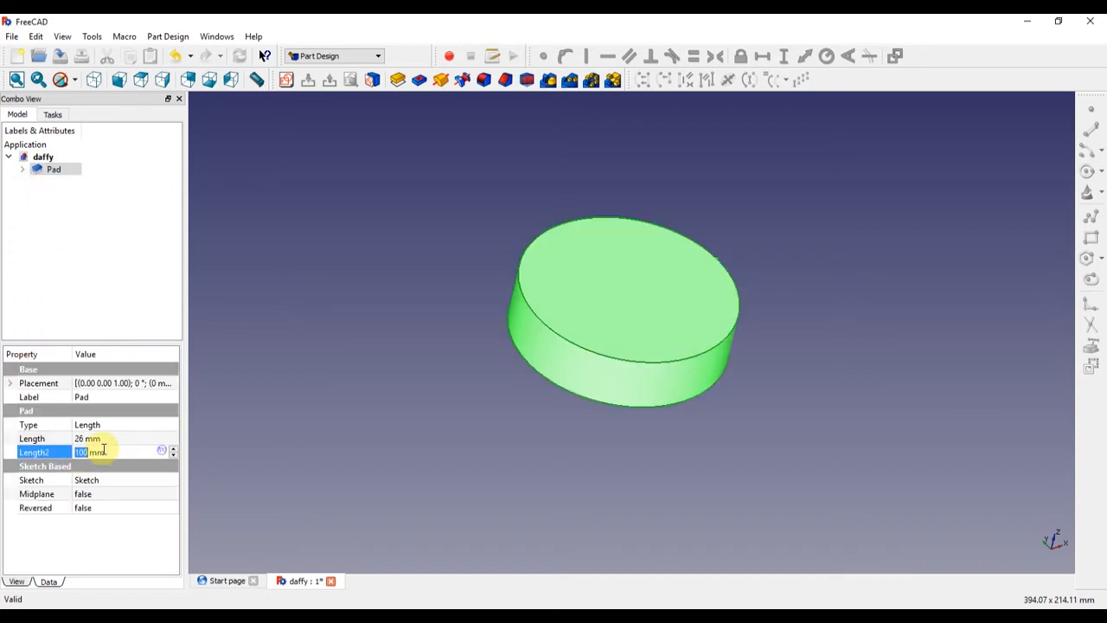
left_click(175, 447)
left_click(335, 459)
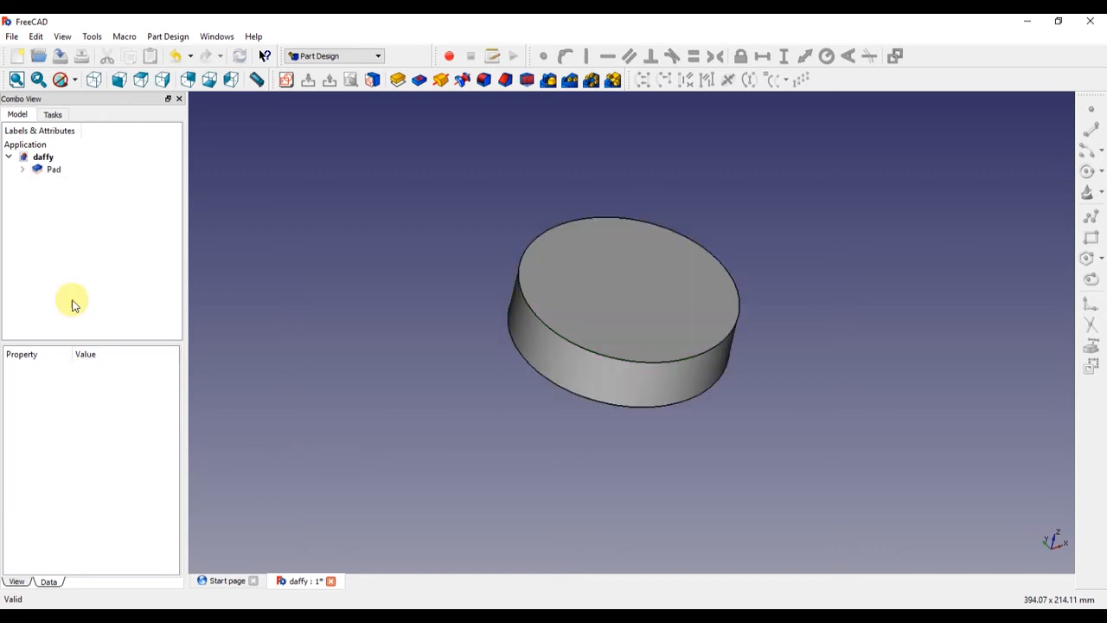
- Open the pad's Midplane property to check its available options
left_click(36, 170)
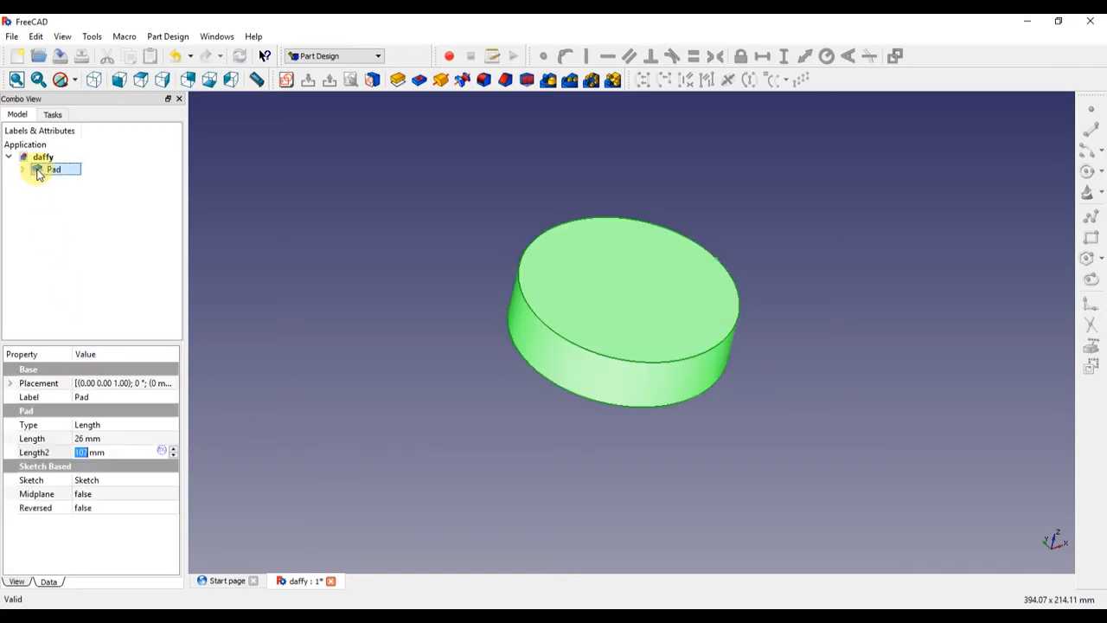
left_click(99, 496)
left_click(172, 494)
left_click(119, 506)
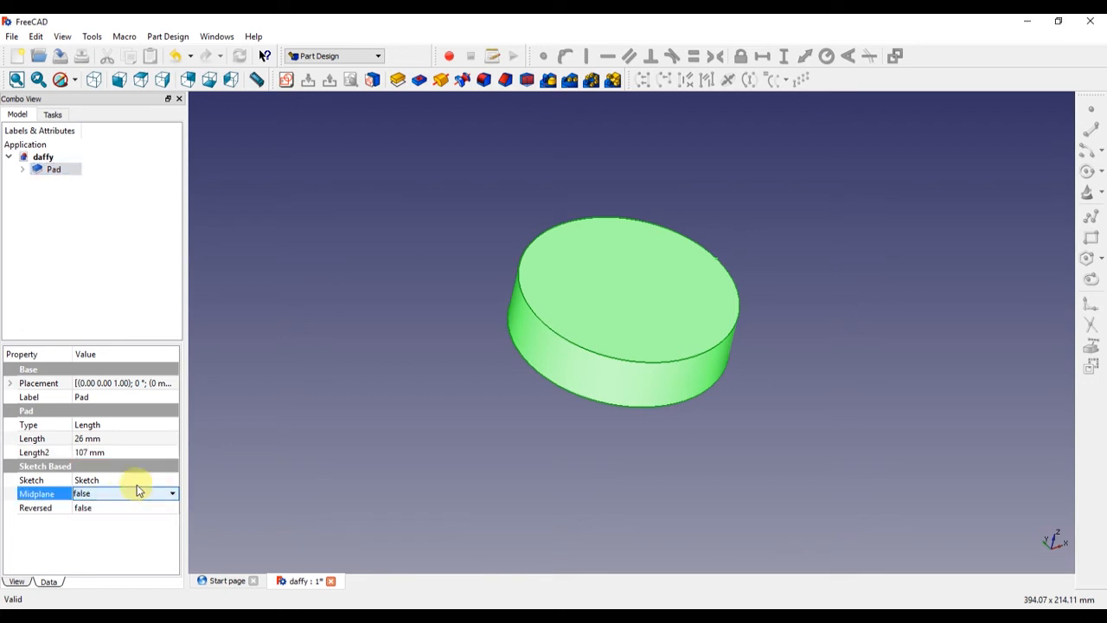
middle_click_drag(424, 378, 533, 324)
left_click(537, 325)
key("0")
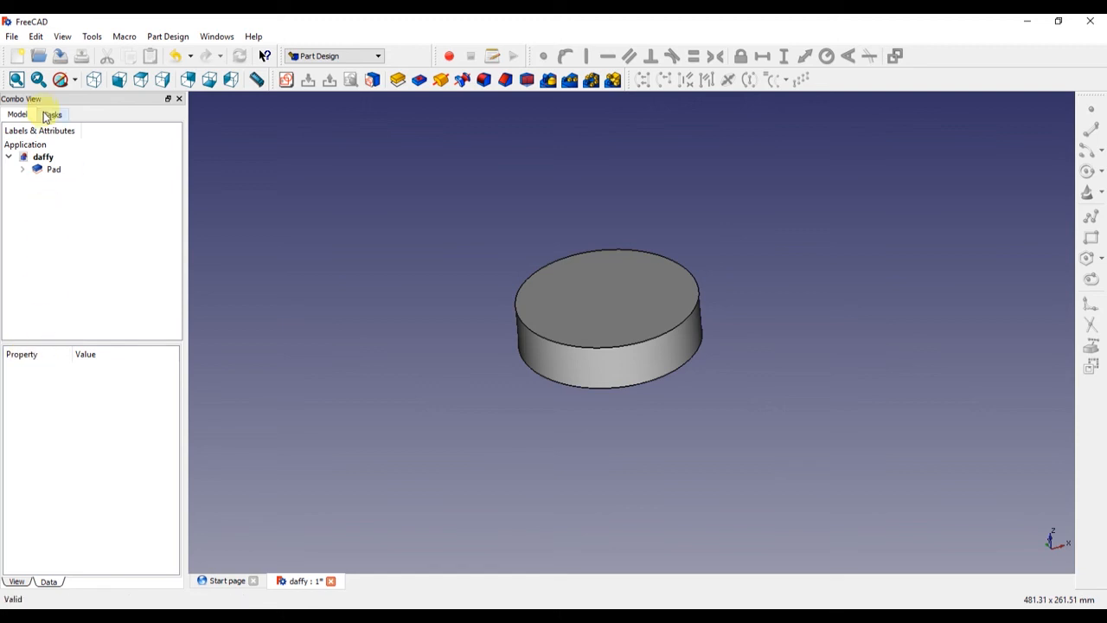
left_click(44, 172)
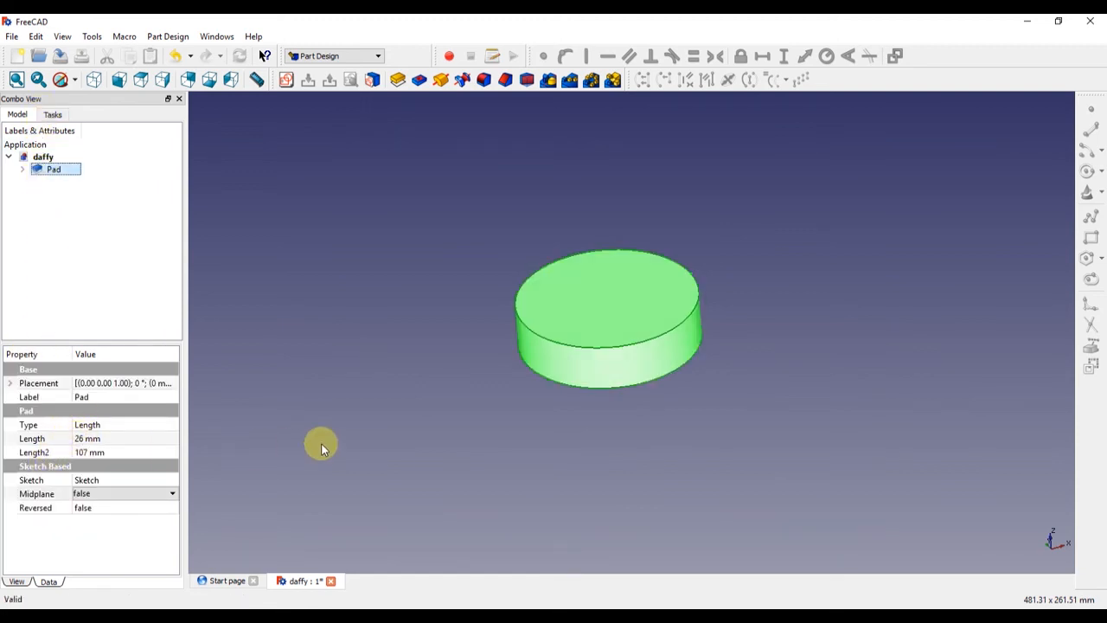
middle_click_drag(667, 371, 518, 407)
left_click(729, 162)
middle_click_drag(430, 228, 475, 245)
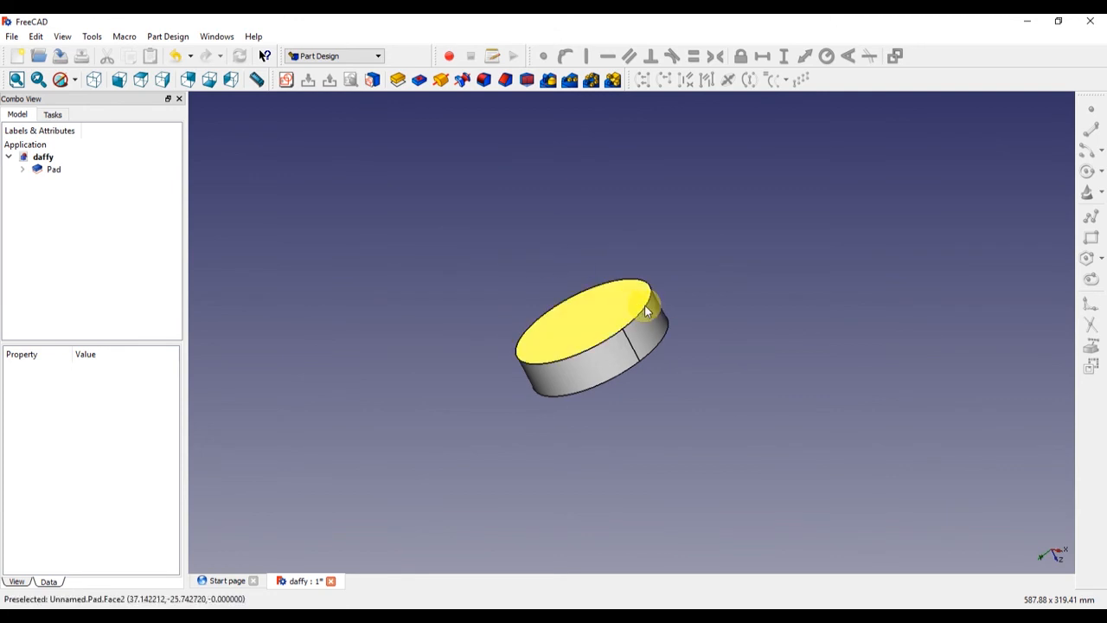